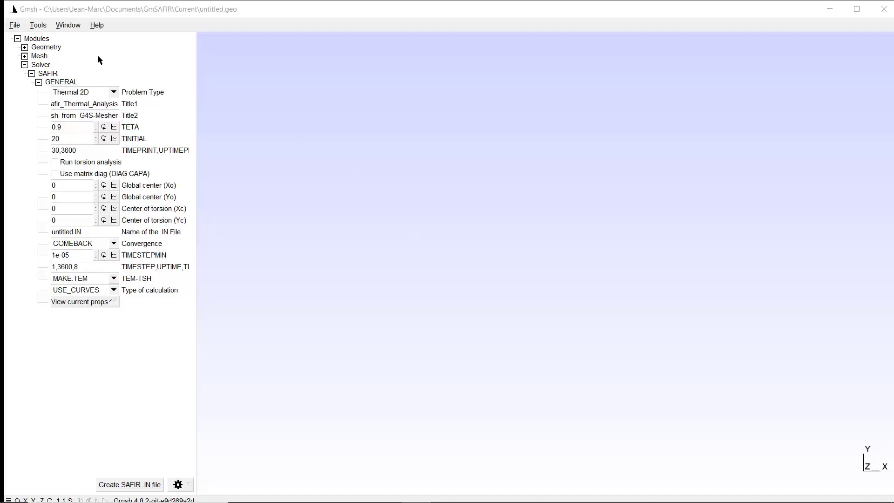
Start adding points by coordinates and add the first point at (0.00675, 0)
left_click(25, 47)
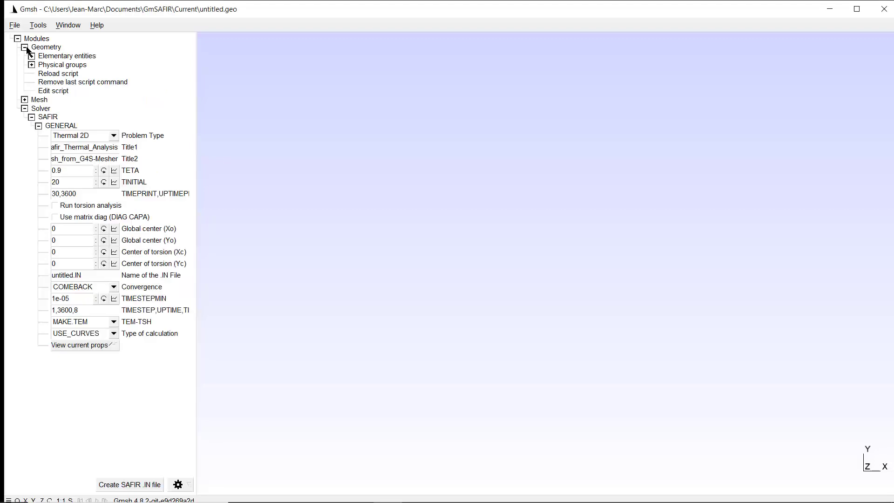
left_click(32, 56)
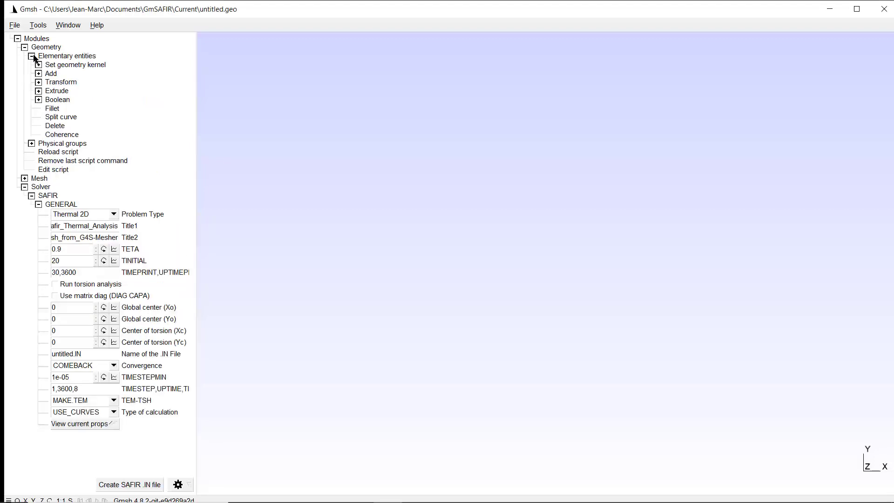
left_click(38, 73)
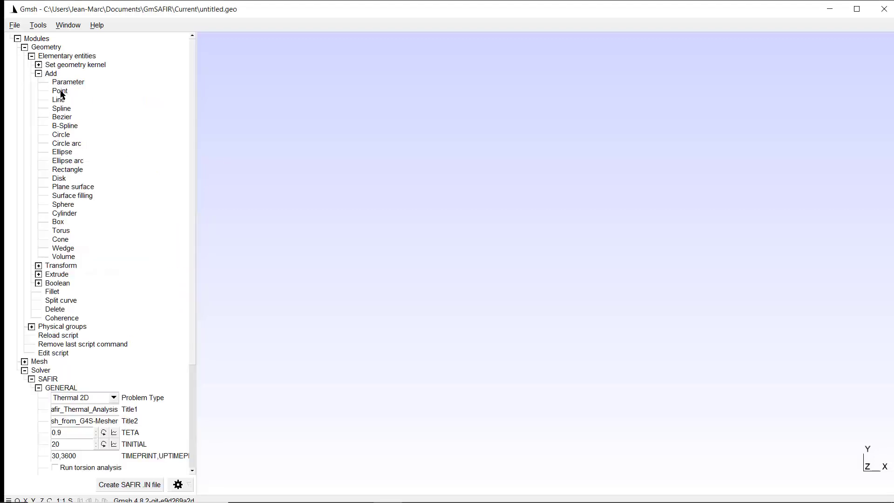
left_click(61, 92)
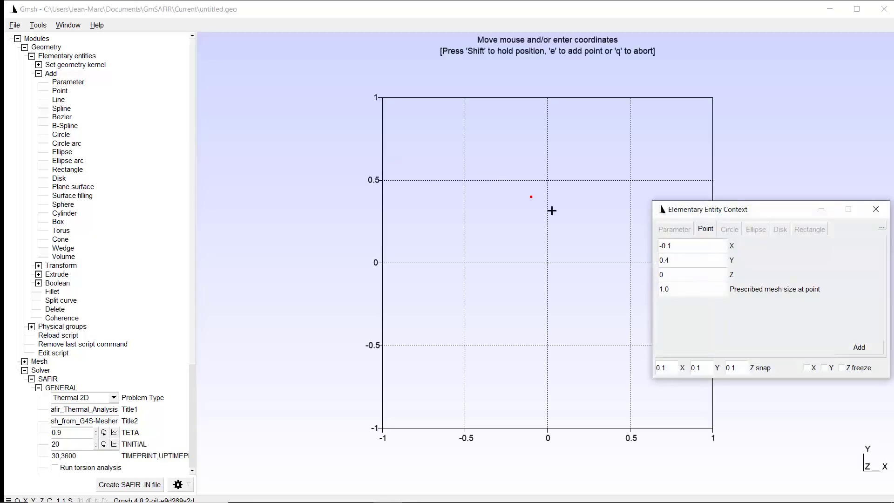
left_click(687, 250)
key("BackSpace")
key("BackSpace")
key("BackSpace")
key("Num_Lock")
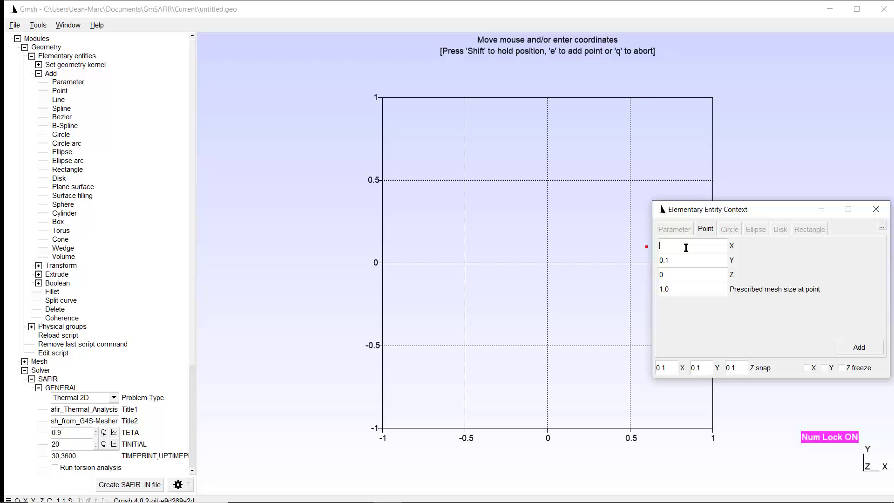
type("0.00675")
left_click(684, 260)
key("BackSpace")
key("BackSpace")
key("BackSpace")
type("0")
left_click(859, 348)
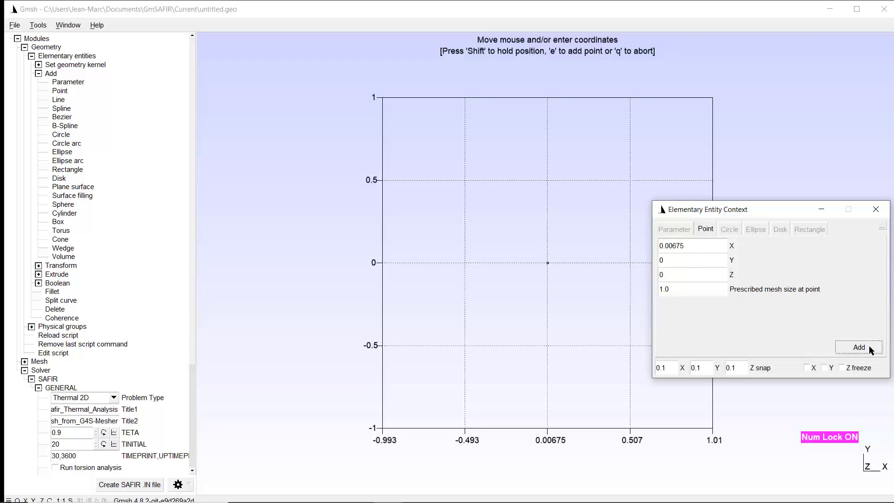
Add points at (0.00675, 0.149) and (0.03375, 0.149), then enter Y 0.176 for the next
left_click(698, 261)
type(".149")
left_click(859, 348)
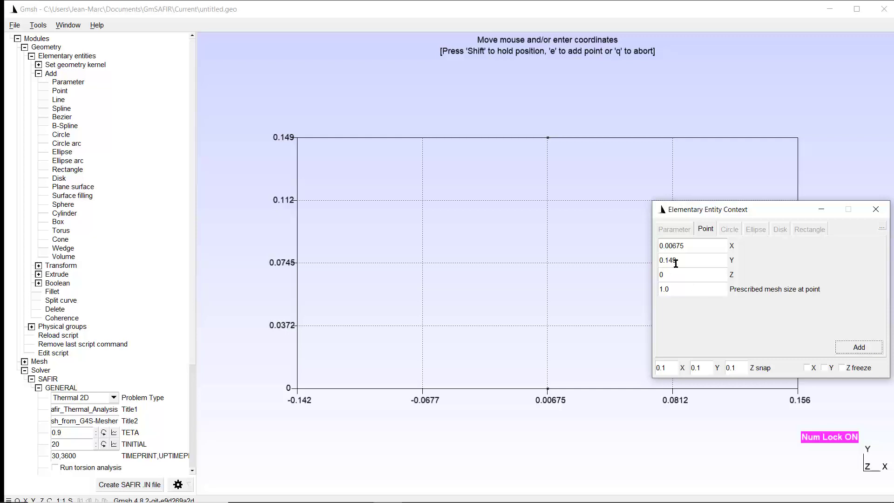
left_click(692, 248)
key("BackSpace")
key("BackSpace")
key("BackSpace")
key("BackSpace")
type("3375")
left_click(850, 348)
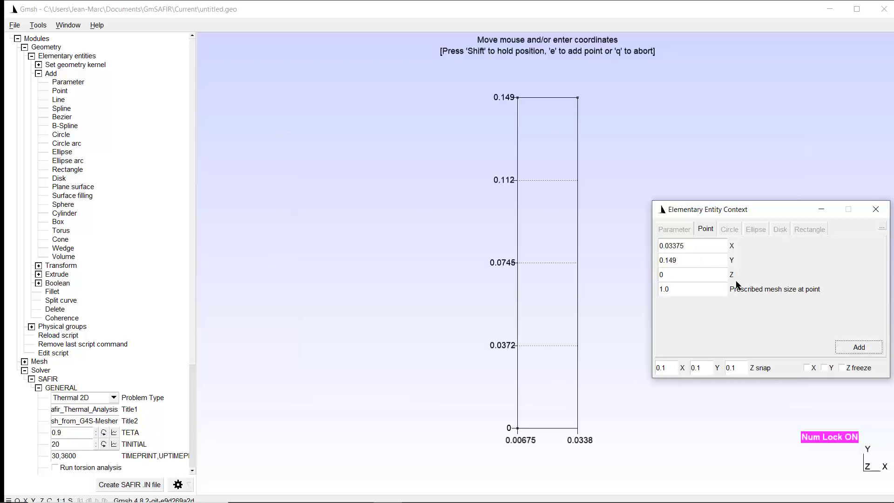
left_click(688, 261)
key("BackSpace")
key("BackSpace")
type("76")
Add the points at (0.03375, 0.176) and (0.15, 0.176)
left_click(848, 348)
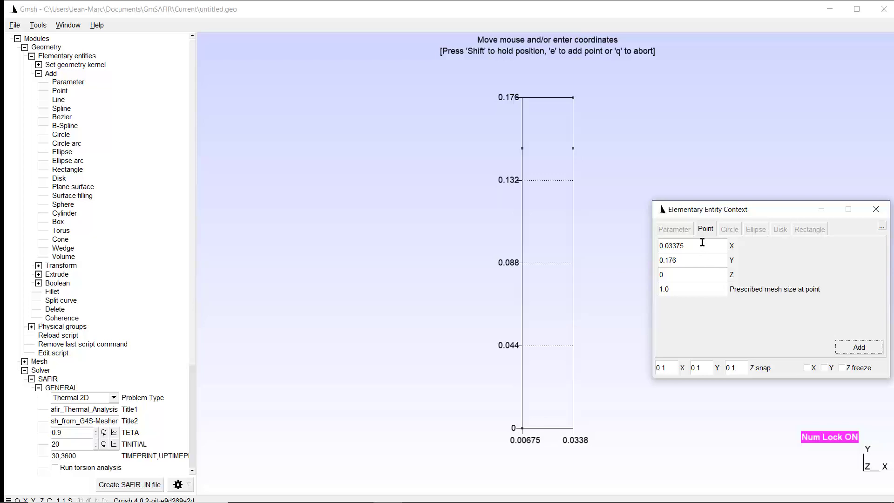
left_click(702, 244)
type("000")
key("BackSpace")
key("BackSpace")
key("BackSpace")
key("BackSpace")
key("BackSpace")
key("BackSpace")
key("BackSpace")
key("BackSpace")
type("150")
left_click(869, 350)
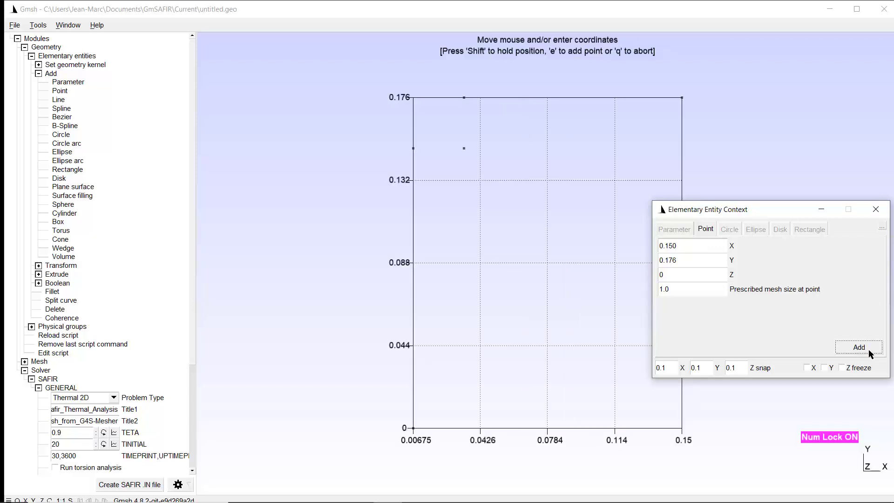
Add points at (0.15, 0.2) and (0, 0.2), then close the Point dialog and end point entry
left_click(695, 257)
key("BackSpace")
key("BackSpace")
key("BackSpace")
type("200")
left_click(861, 347)
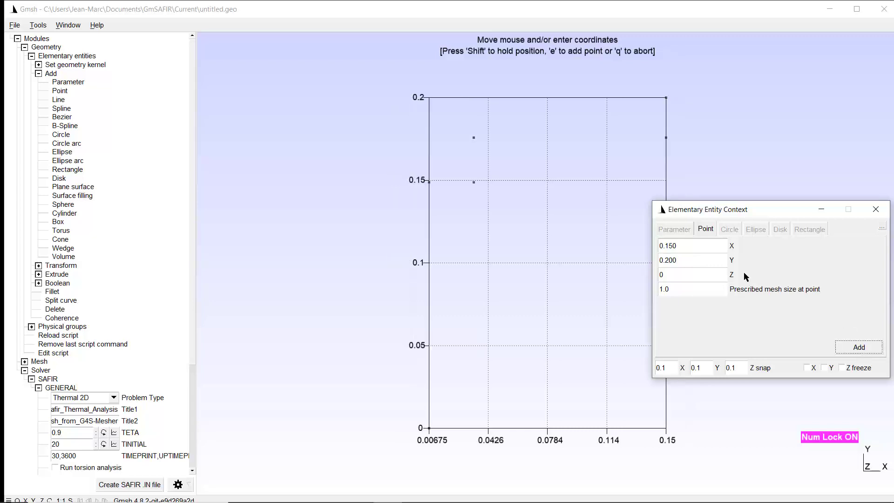
left_click(697, 247)
key("BackSpace")
key("BackSpace")
key("BackSpace")
type("000")
left_click(874, 346)
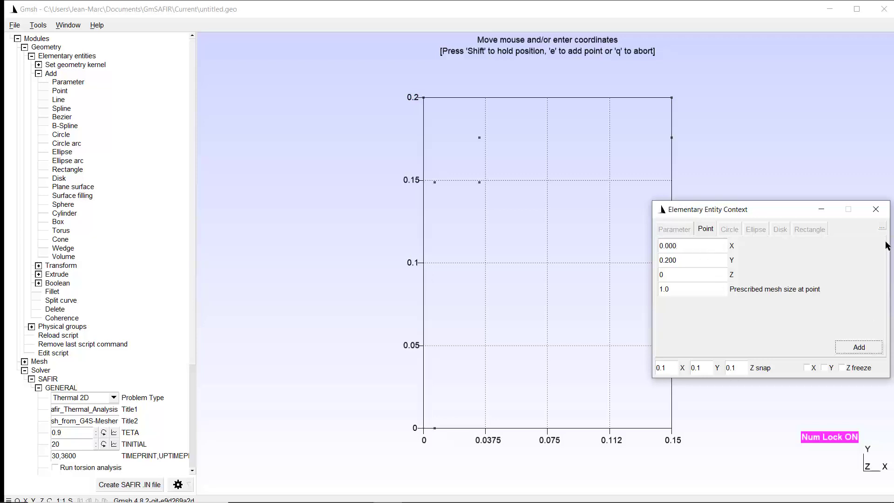
left_click(884, 211)
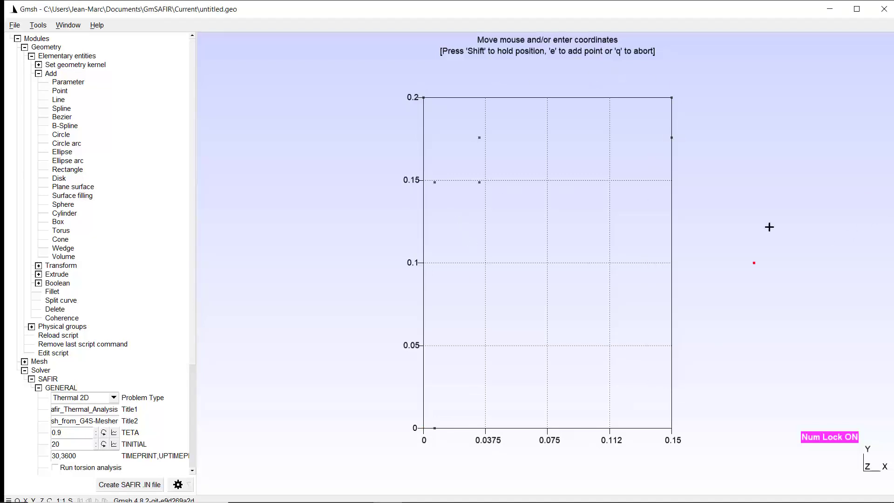
key("q")
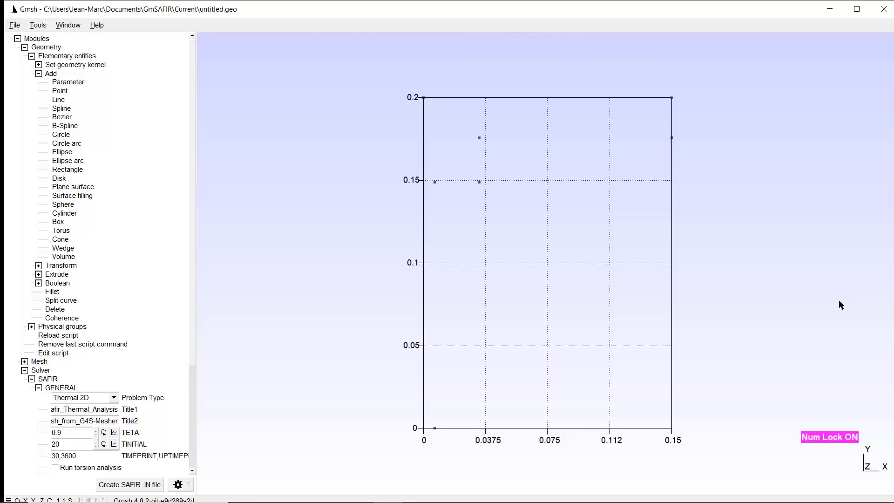
Draw four lines: web edge up to (0.00675, 0.149), flange underside, flange tip and flange top
left_click(59, 100)
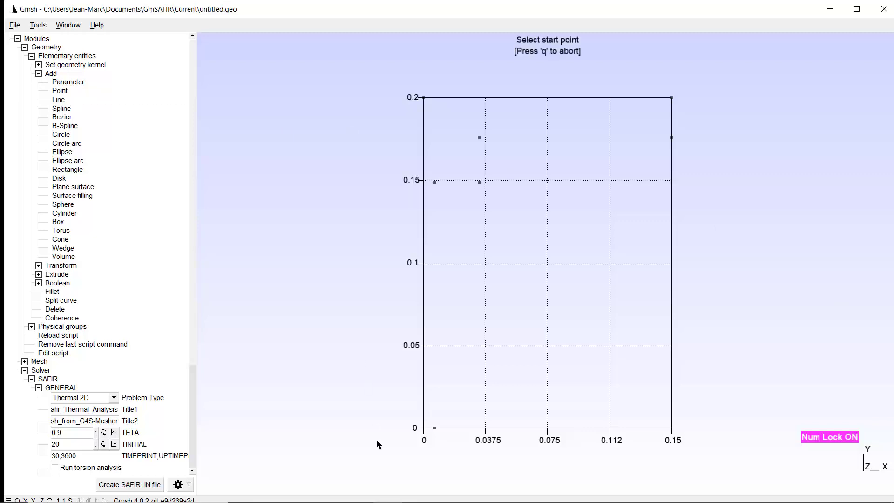
left_click(435, 428)
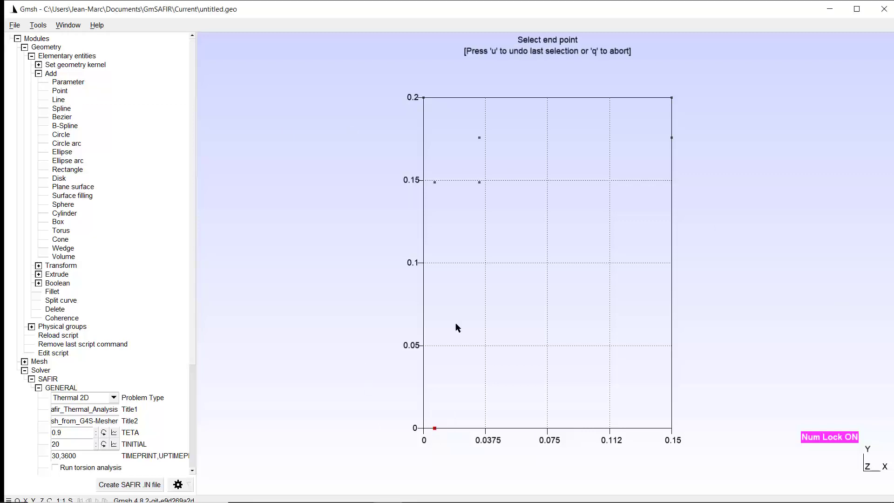
left_click(434, 182)
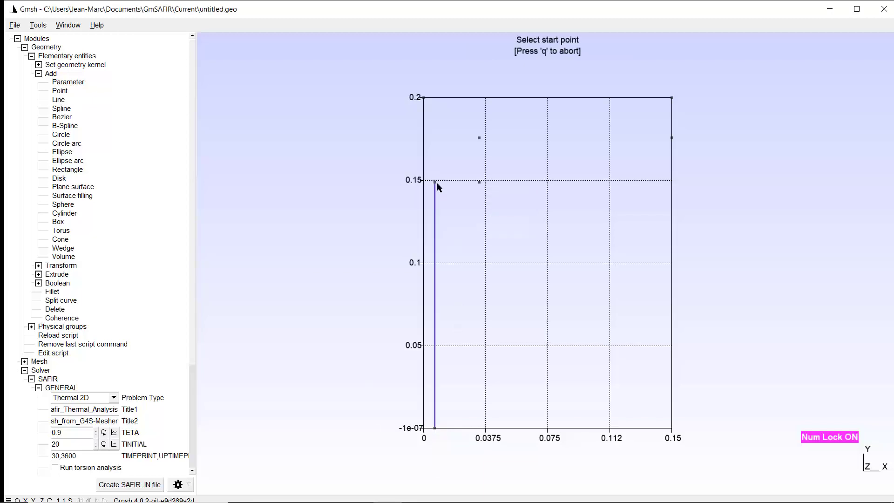
left_click(480, 138)
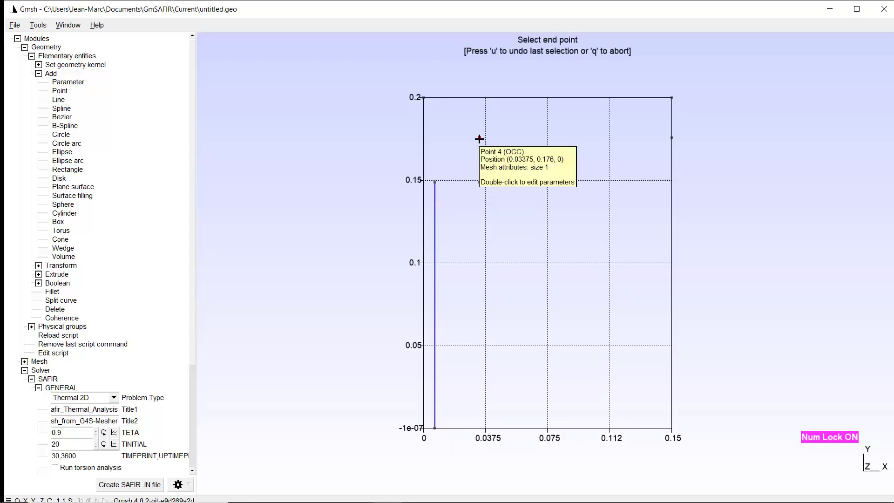
left_click(671, 138)
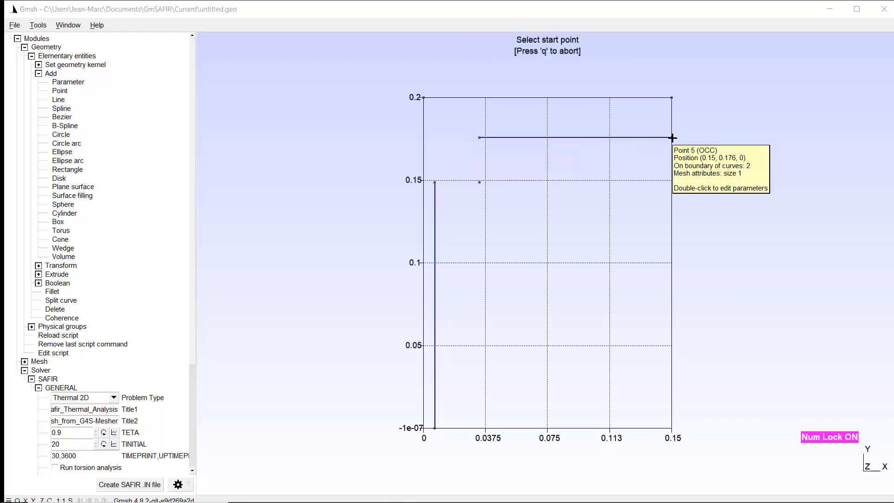
left_click(672, 137)
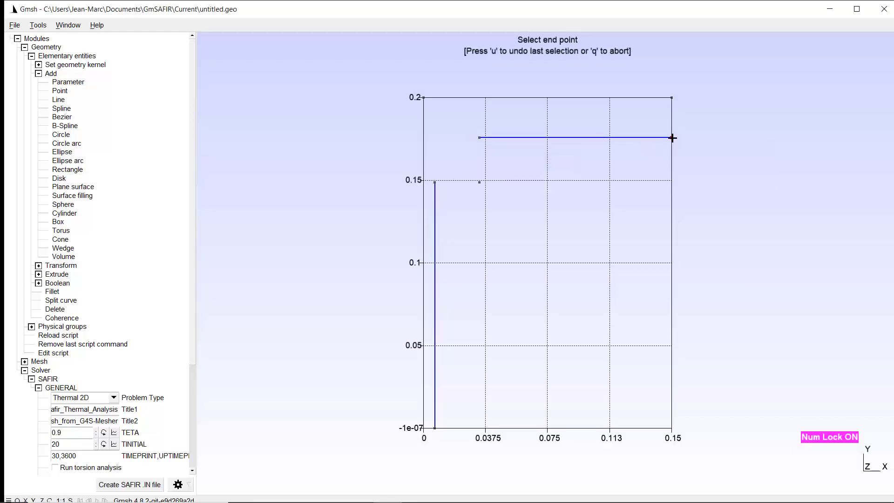
left_click(670, 98)
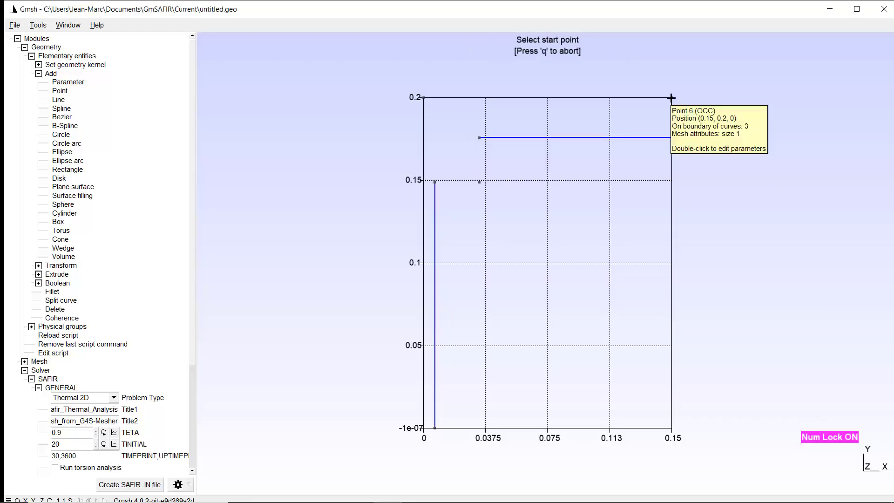
left_click(671, 98)
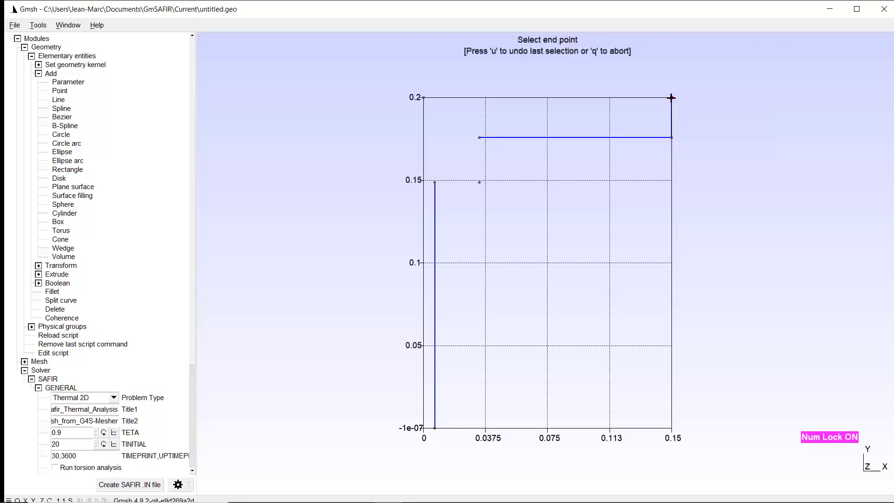
left_click(423, 98)
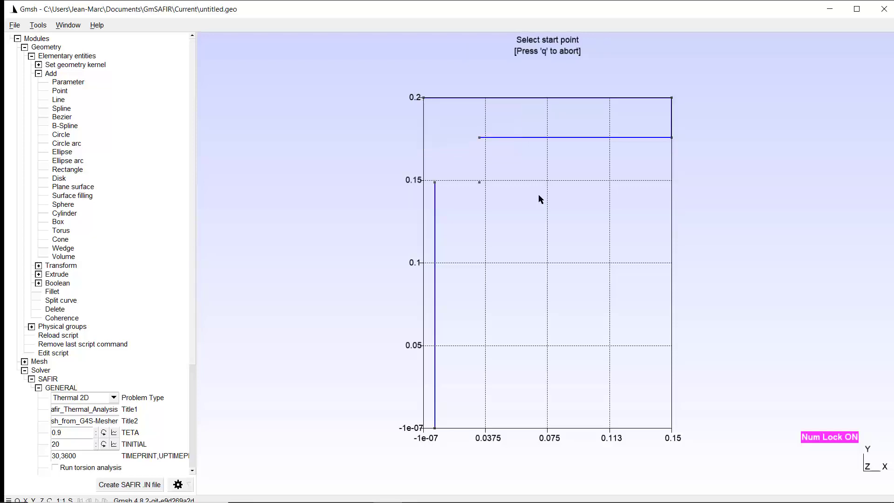
key("q")
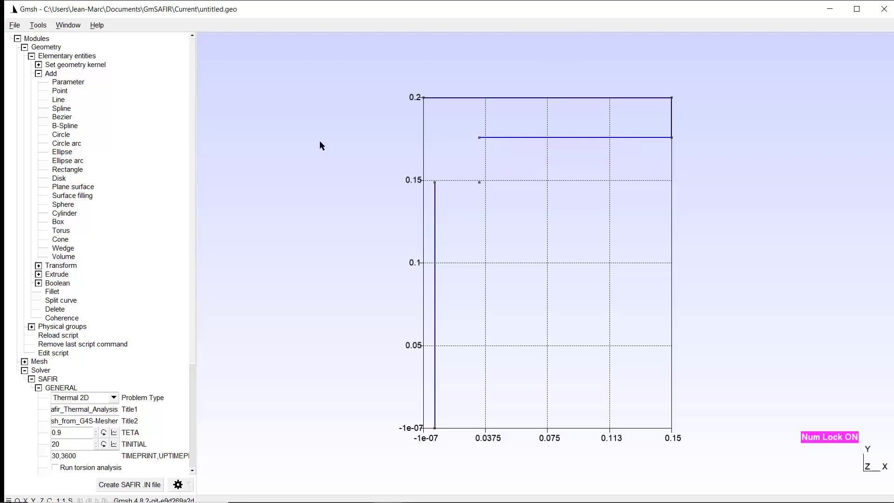
Draw a circle arc from the web's top point, centred at (0.03375, 0.149), ending at (0.03375, 0.176)
left_click(72, 144)
left_click(435, 182)
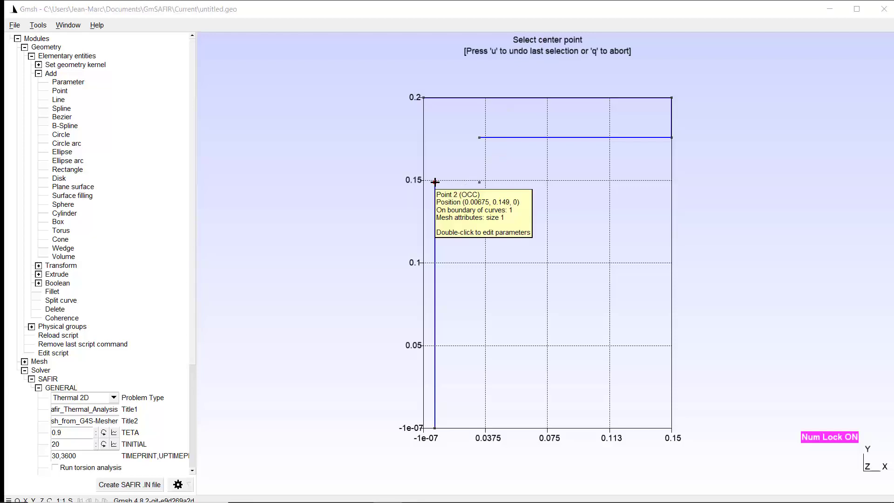
left_click(480, 182)
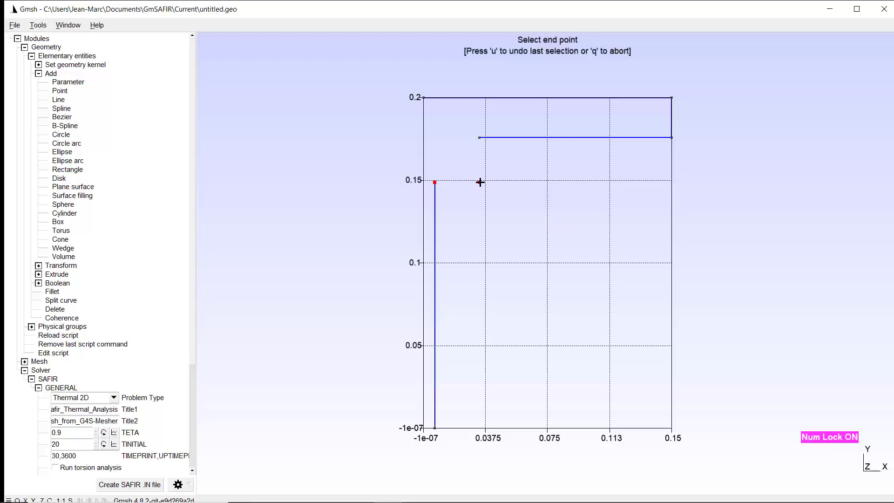
left_click(479, 138)
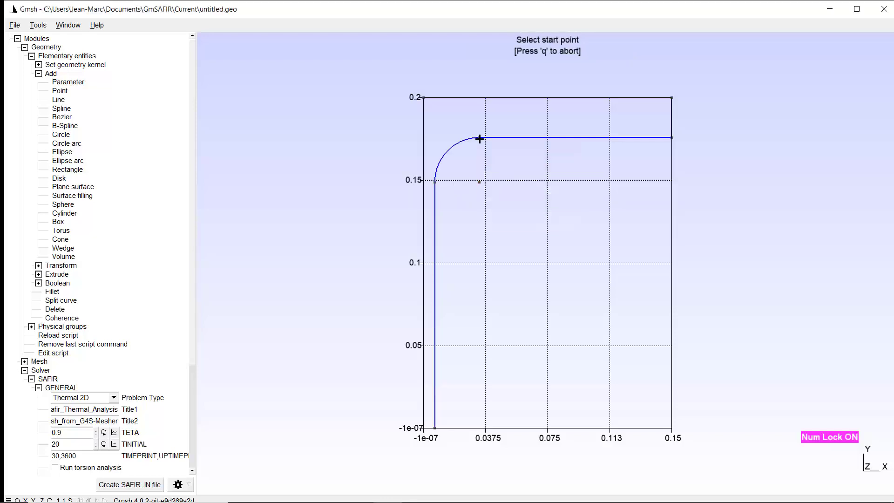
key("q")
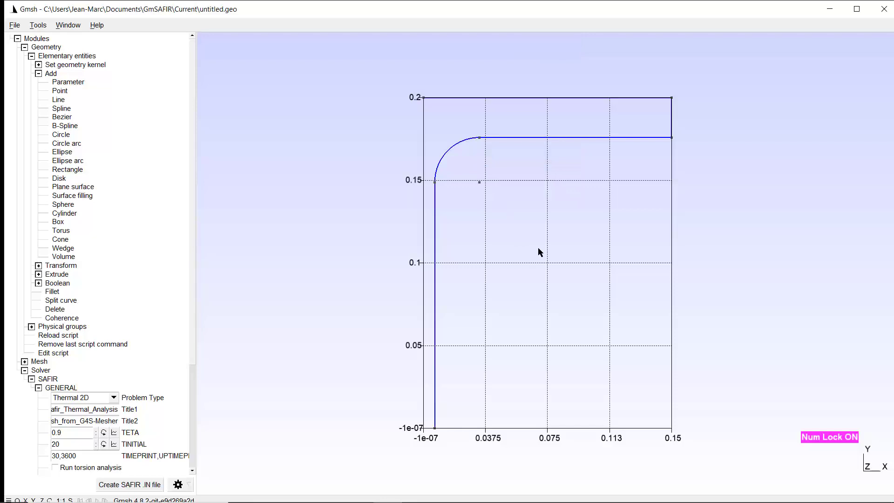
Mirror a copy of the whole quarter profile across the plane x = 0 (A = 1, D = 0)
left_click(39, 73)
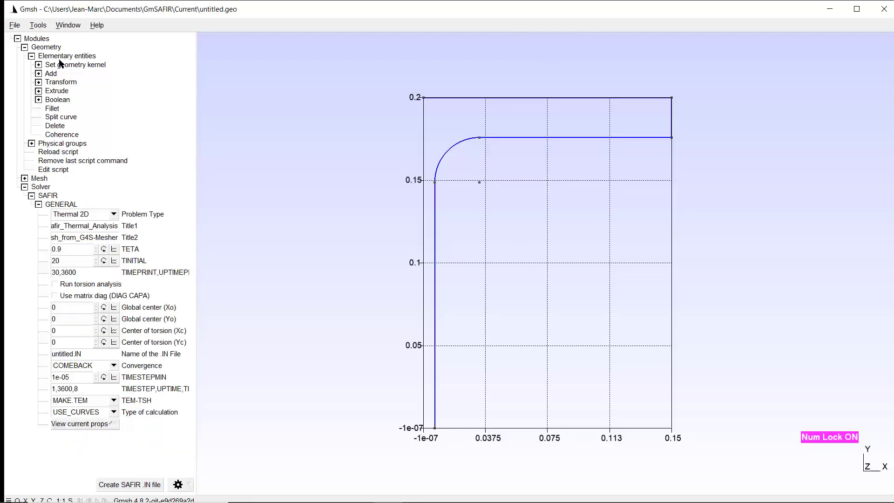
left_click(38, 82)
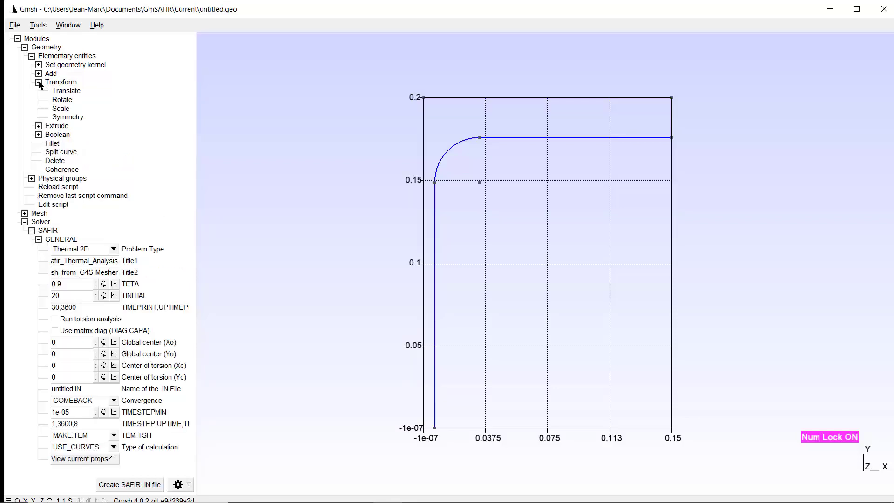
left_click(67, 118)
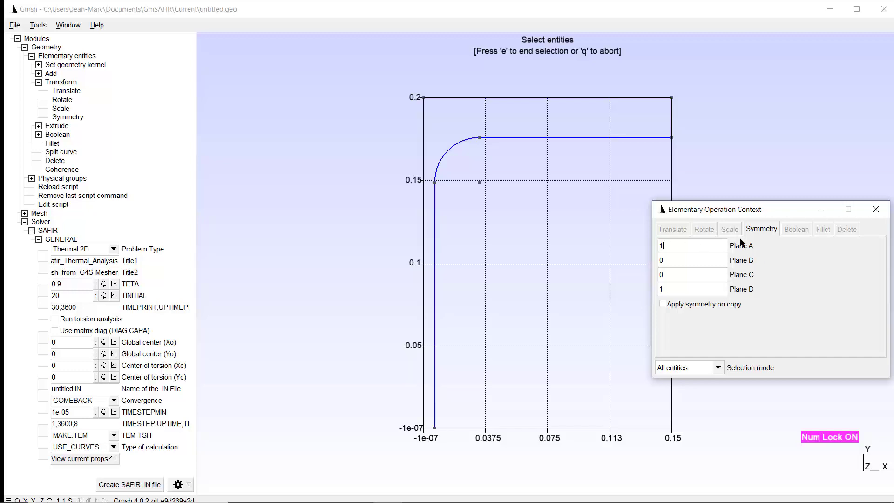
double_click(674, 289)
type("0")
left_click(665, 305)
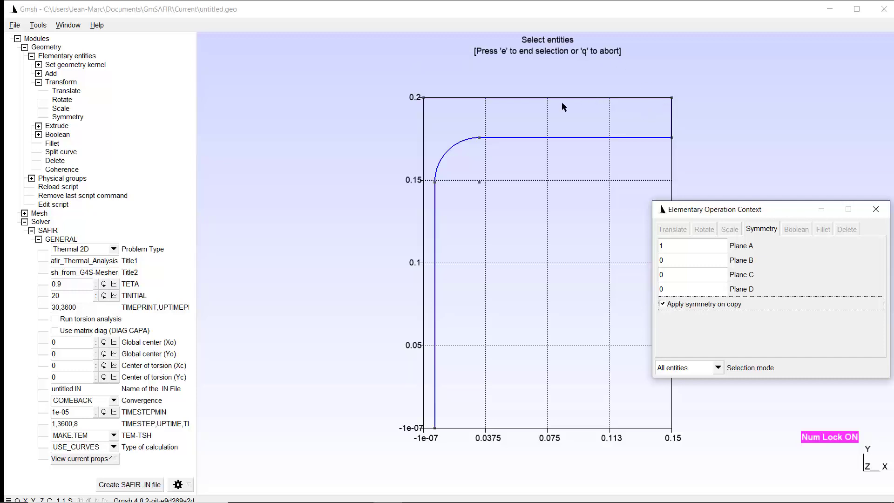
left_click(340, 65)
left_click_drag(341, 61, 732, 467)
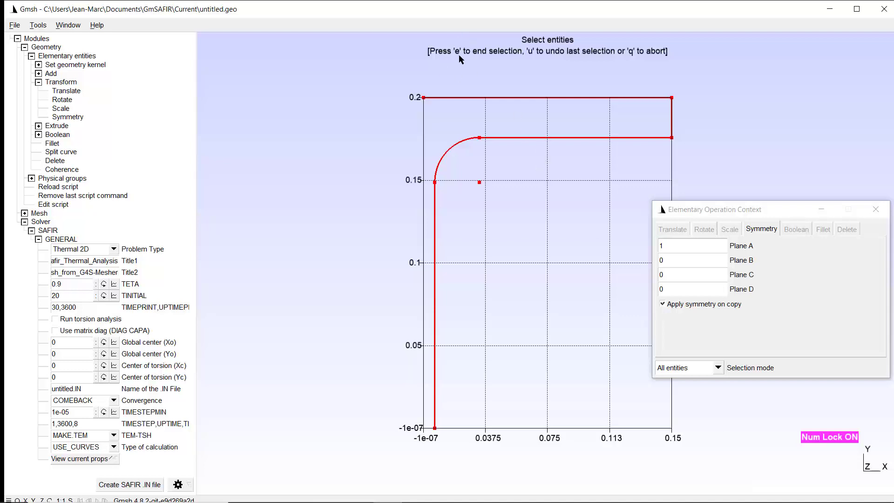
key("e")
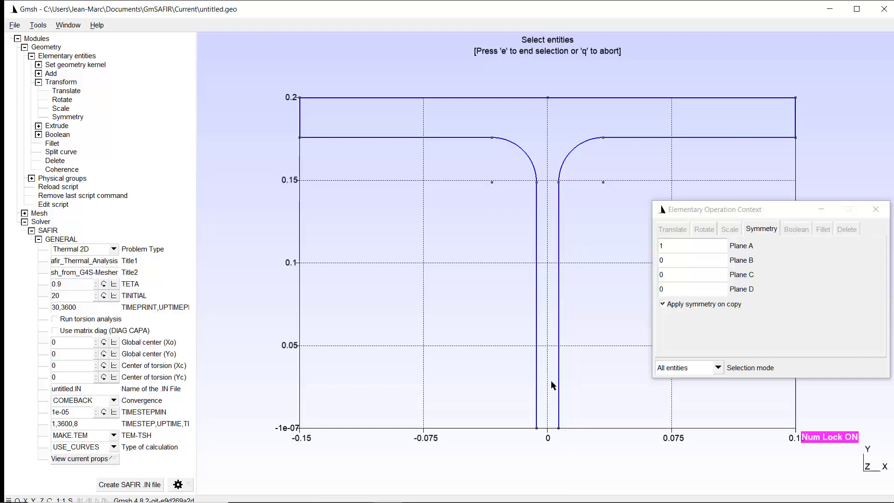
Set the symmetry plane to A = 0, B = 1 and mirror the whole half-section across y = 0
left_click(678, 248)
key("BackSpace")
type("0")
left_click(686, 261)
key("BackSpace")
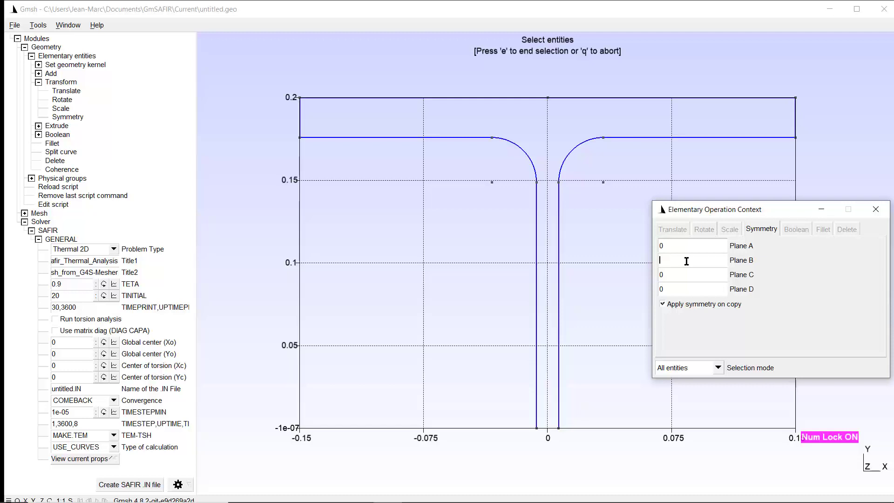
type("1")
left_click(250, 56)
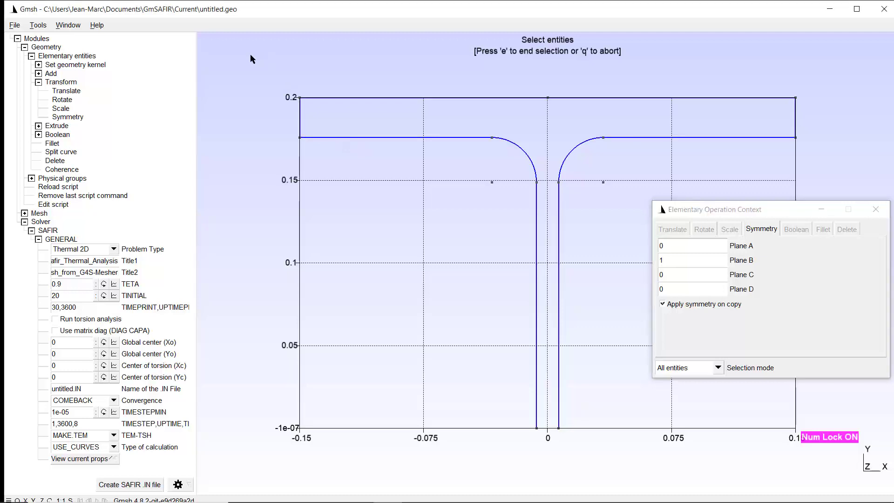
left_click_drag(337, 122, 828, 475)
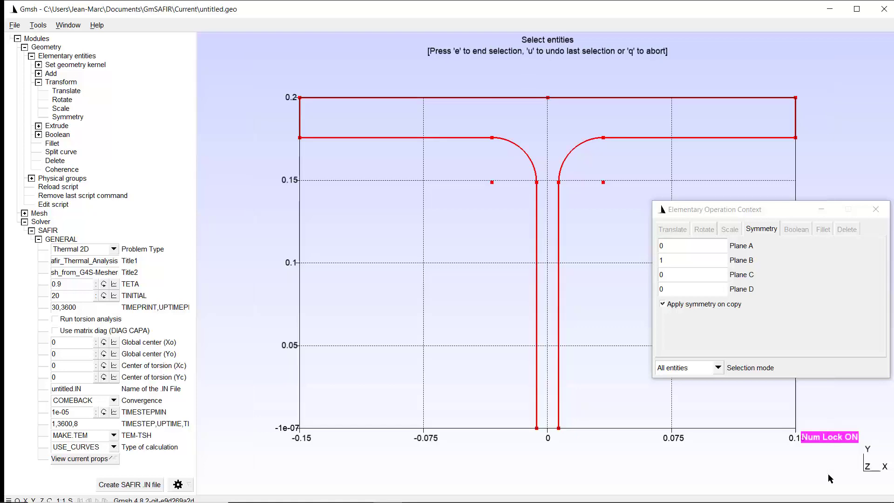
key("e")
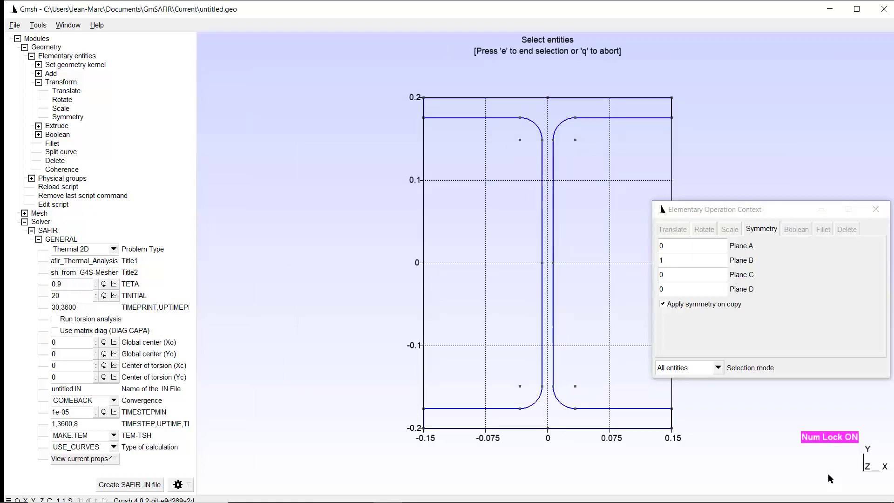
Close the Elementary Operation Context symmetry dialog
left_click(875, 209)
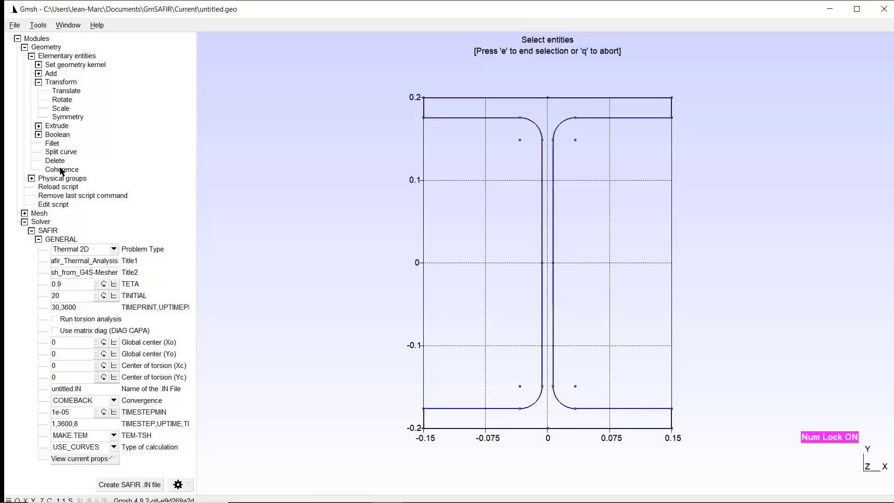
Apply Coherence to merge duplicate entities and show the message console below the drawing
left_click(62, 170)
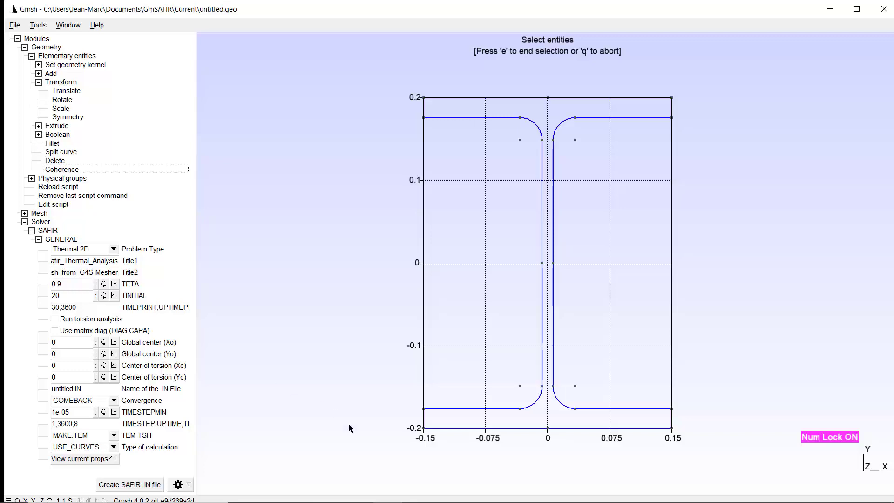
left_click_drag(377, 495, 371, 432)
scroll(386, 476, "down", 3)
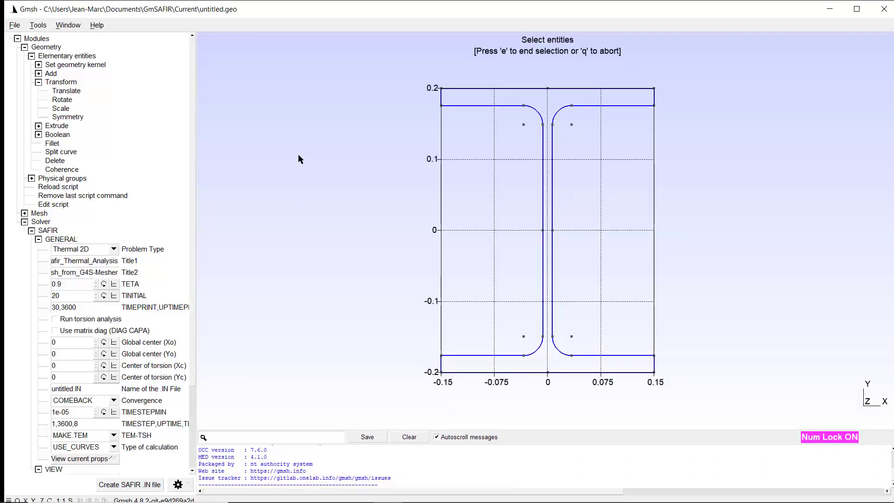
key("q")
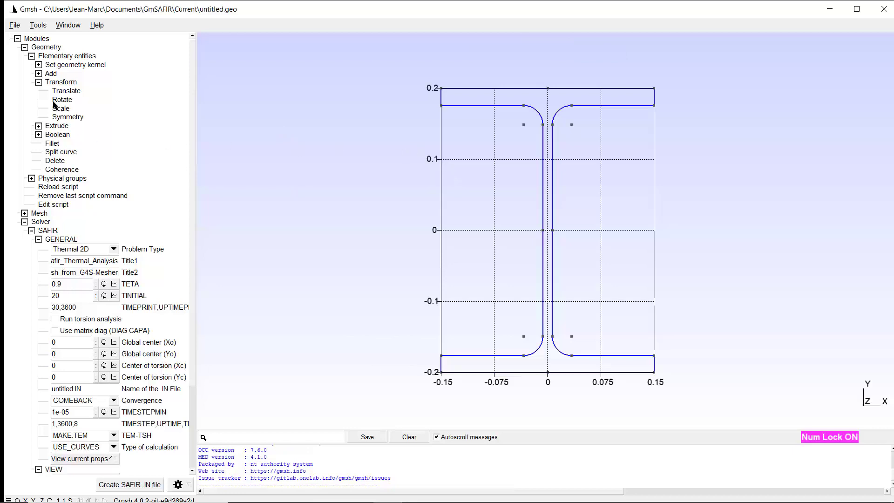
Expand the list of addable entities and begin a Plane surface
left_click(38, 74)
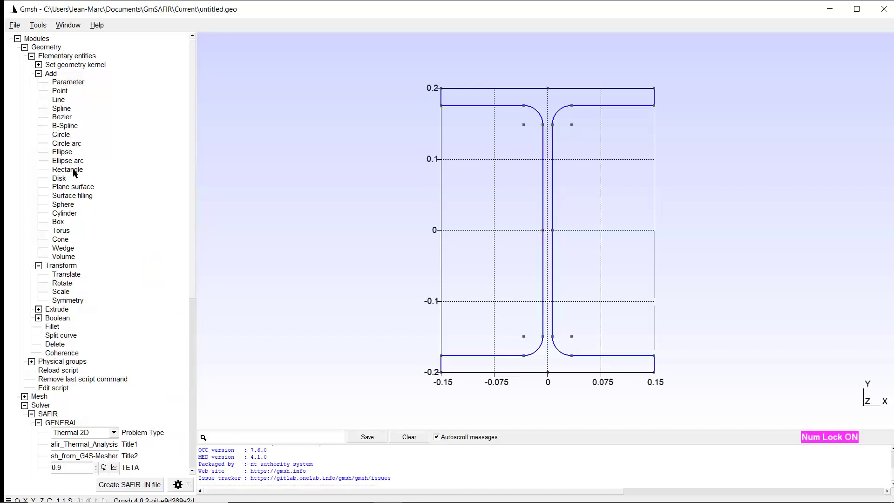
left_click(68, 187)
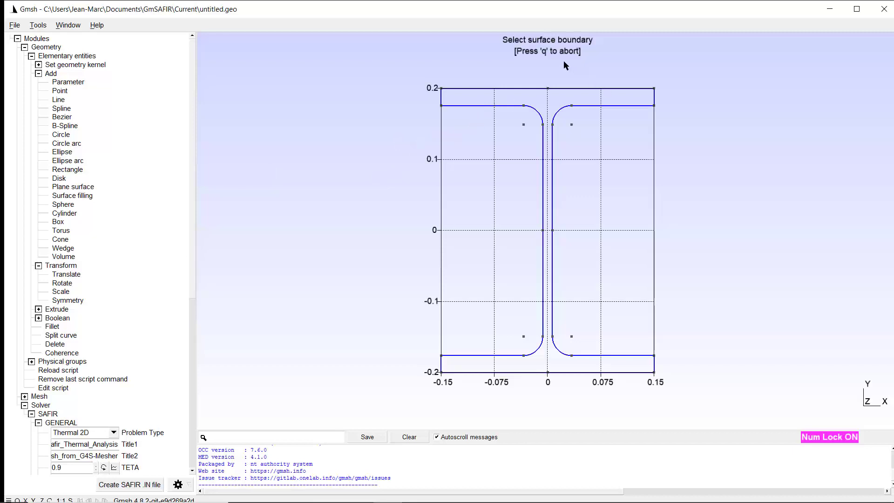
Cancel the plane surface and show curve normals and tangents arrows at size 70
key("q")
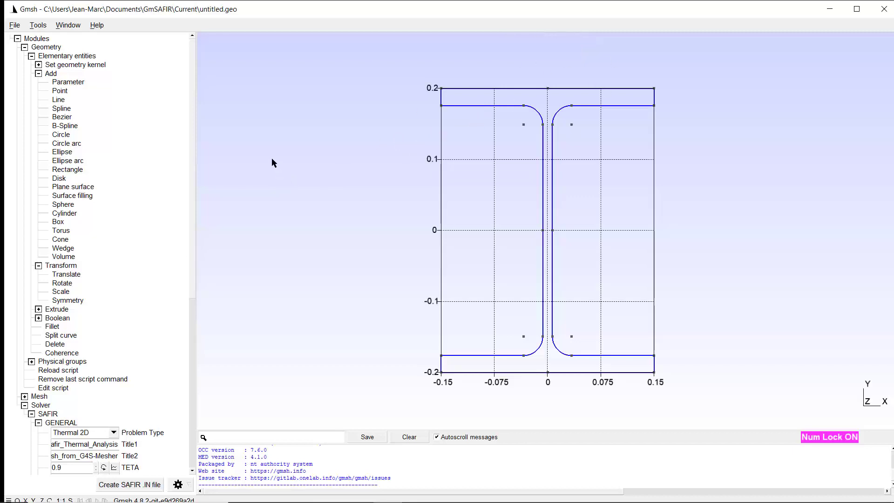
right_click(272, 159)
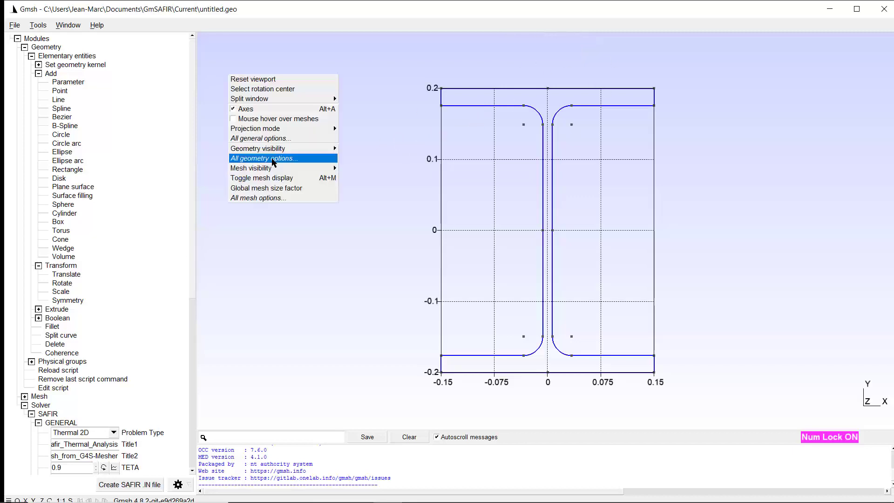
left_click(273, 159)
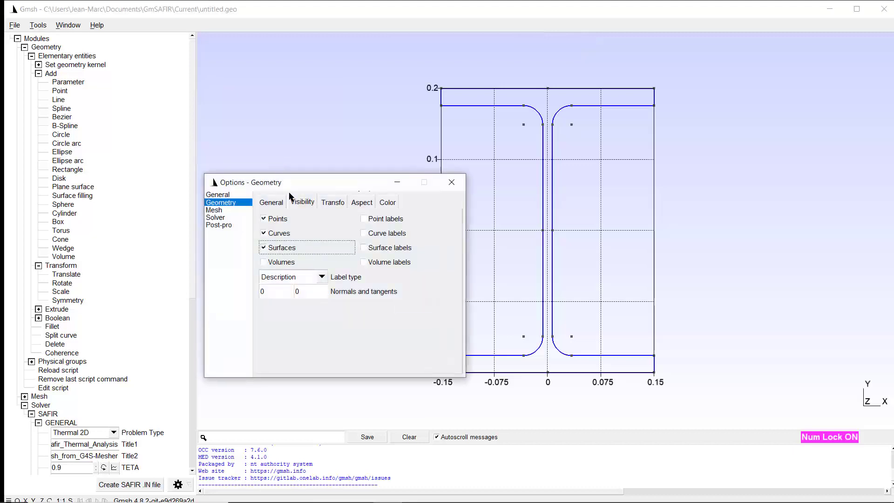
double_click(309, 291)
type("3")
left_click_drag(309, 292, 376, 293)
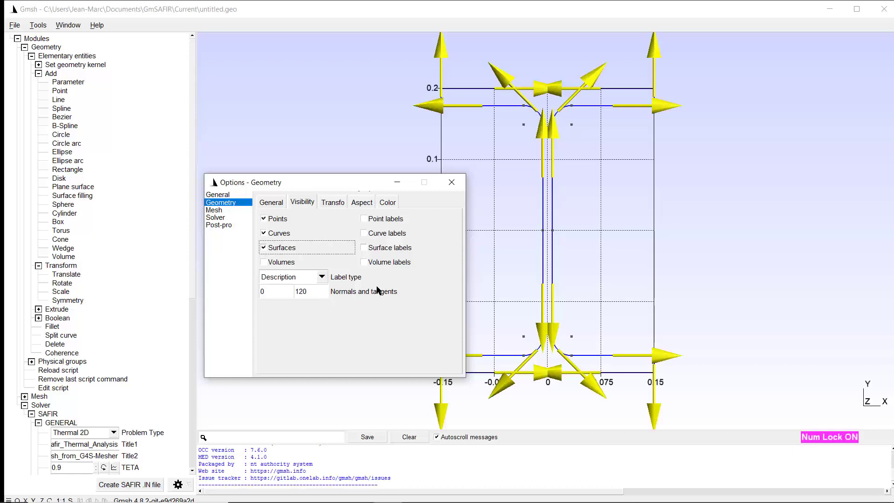
left_click_drag(310, 291, 279, 292)
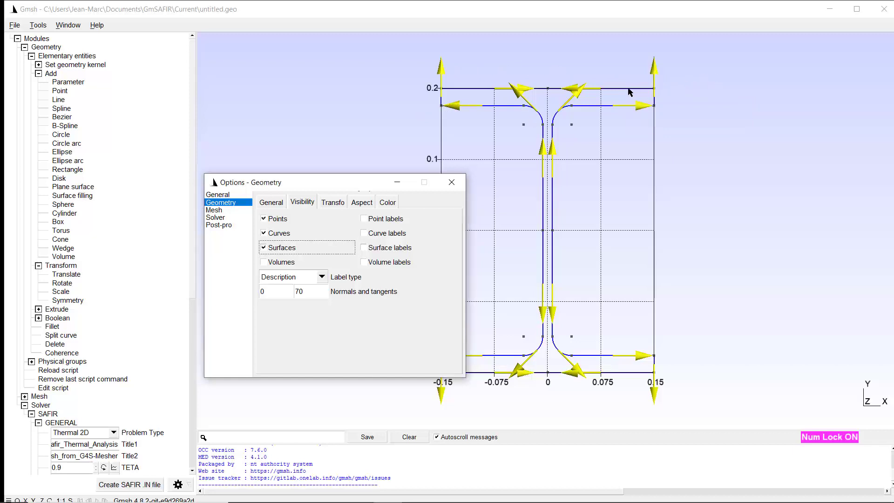
left_click(452, 182)
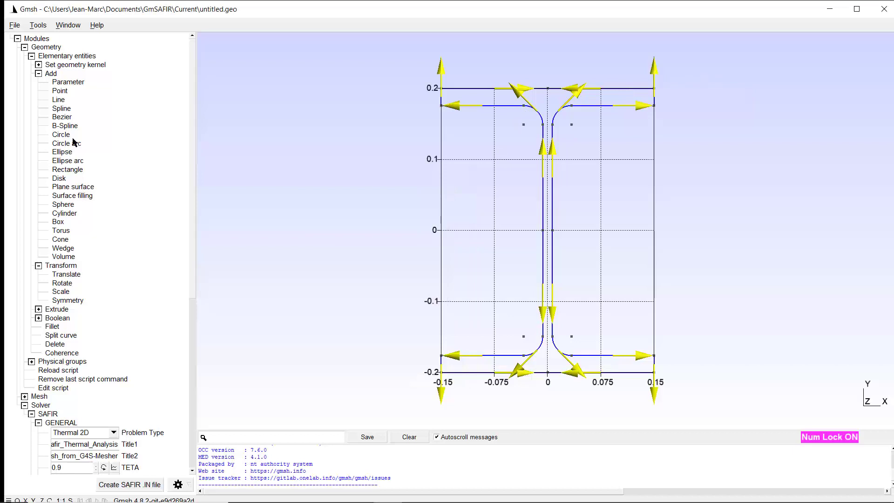
Create a plane surface bounded by the I-section outline, with no holes
left_click(67, 187)
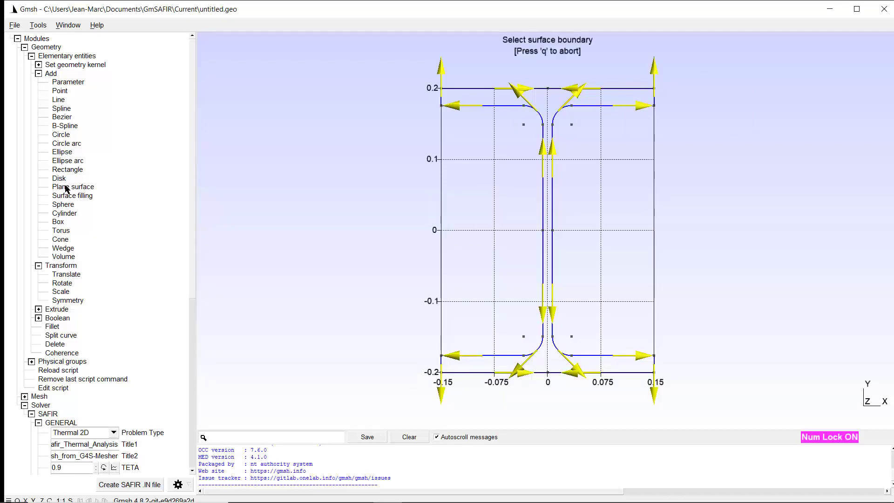
left_click(620, 88)
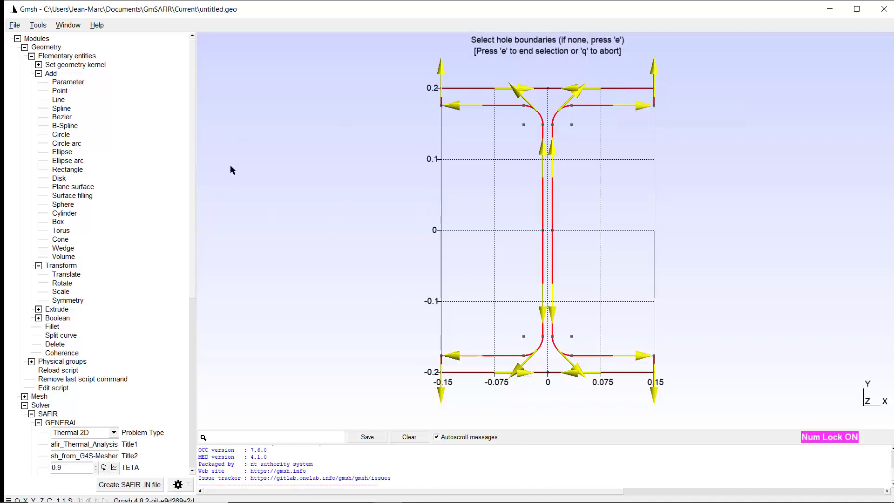
key("e")
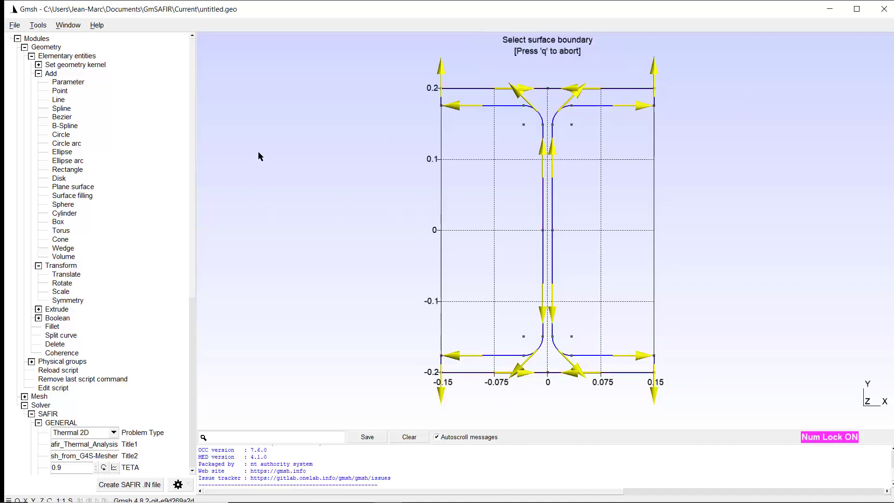
End surface picking and set the geometry Normals and tangents size to 0
key("q")
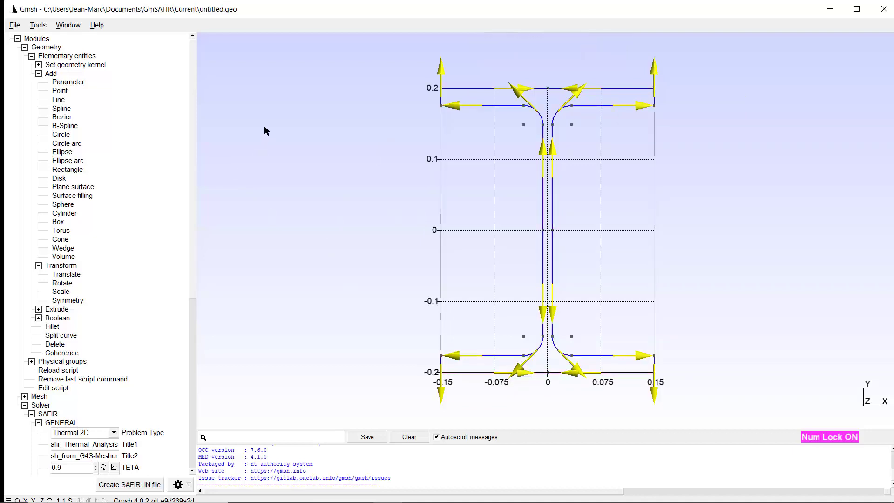
right_click(264, 126)
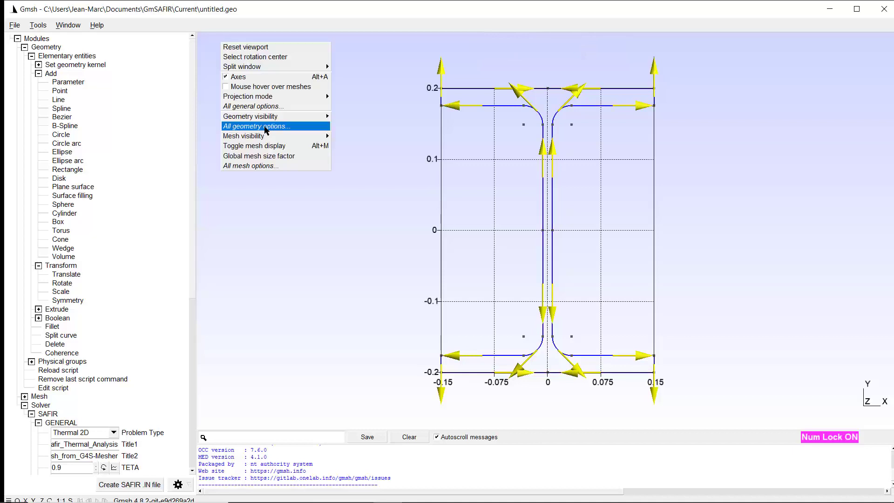
left_click(257, 126)
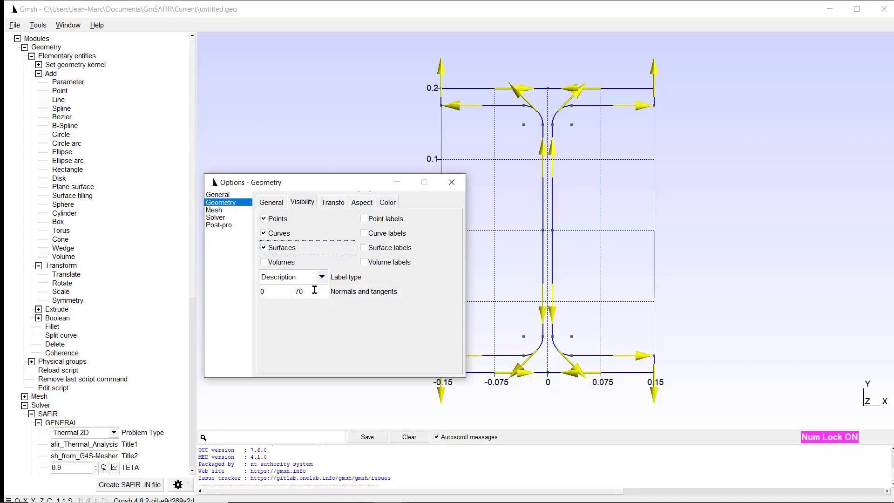
double_click(313, 290)
type("0")
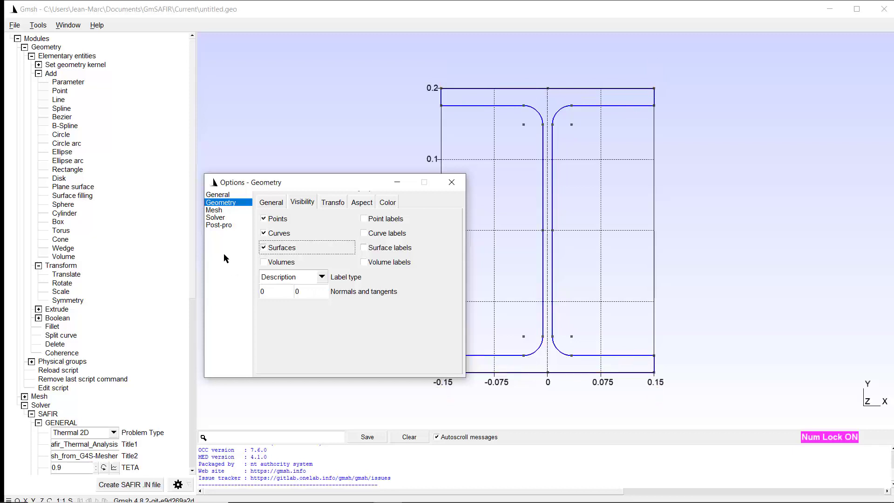
left_click(454, 185)
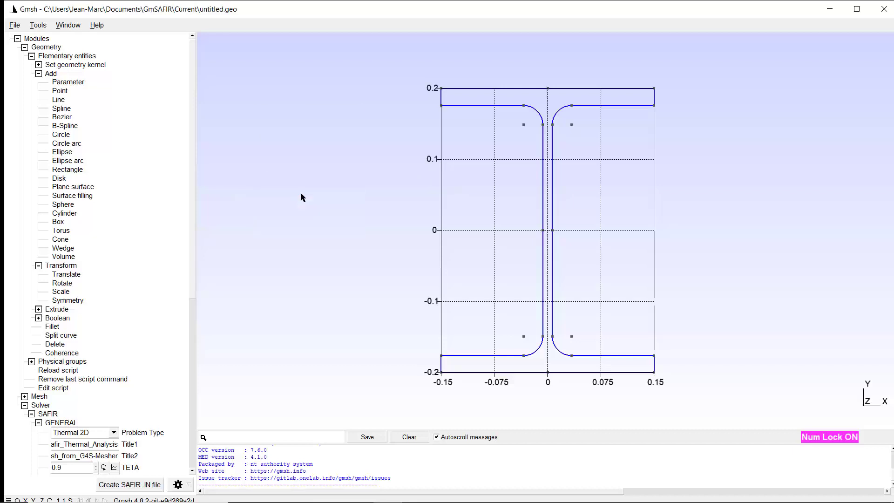
Briefly show surface labels to confirm Plane 1 (OCC), then hide them again
key("shift+g")
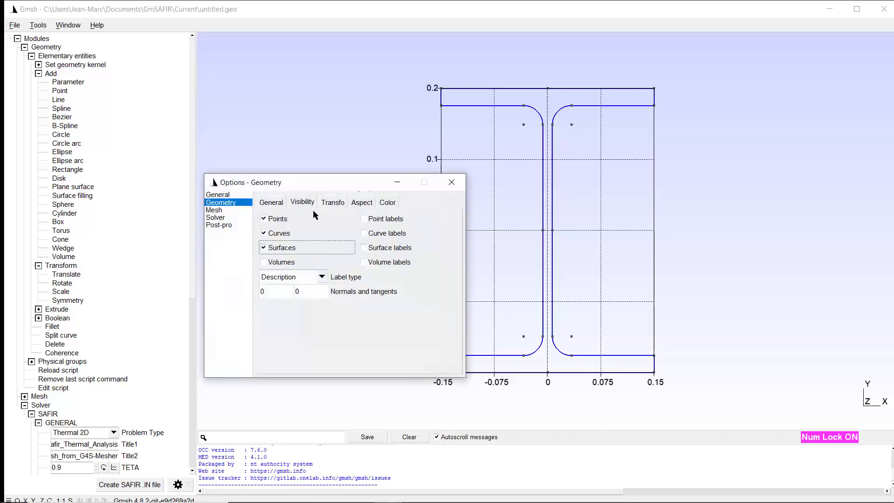
left_click(364, 248)
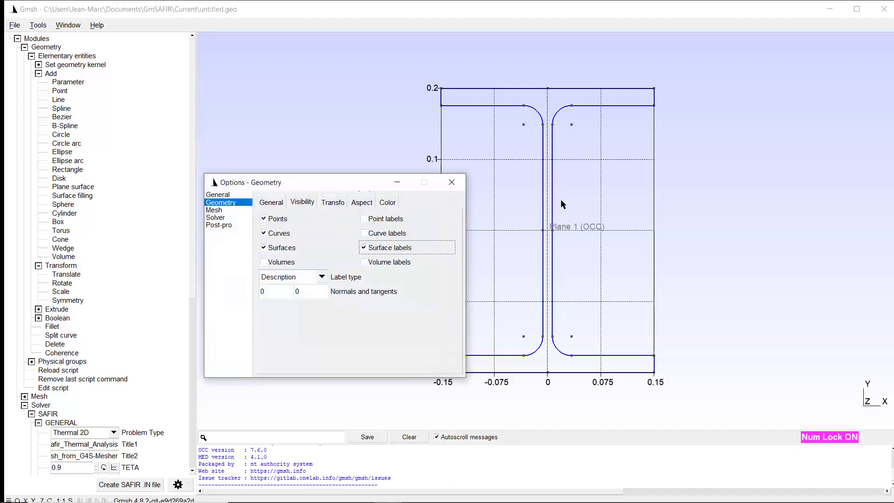
left_click(364, 248)
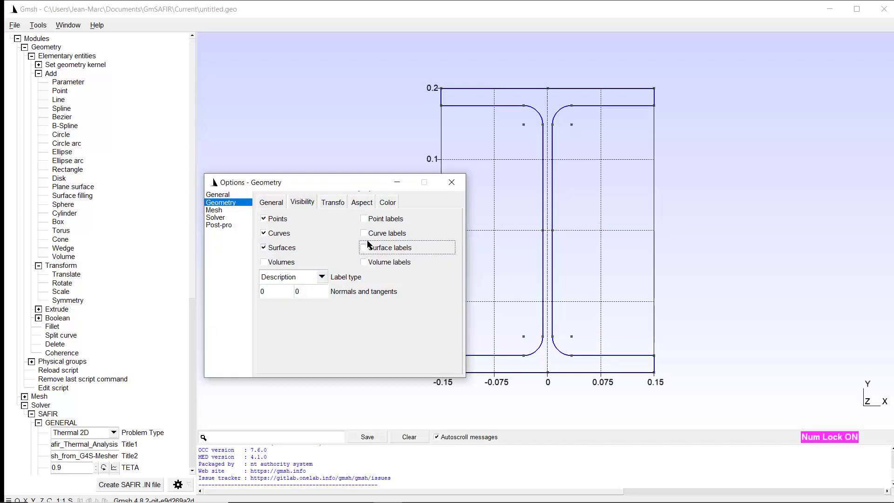
left_click(450, 183)
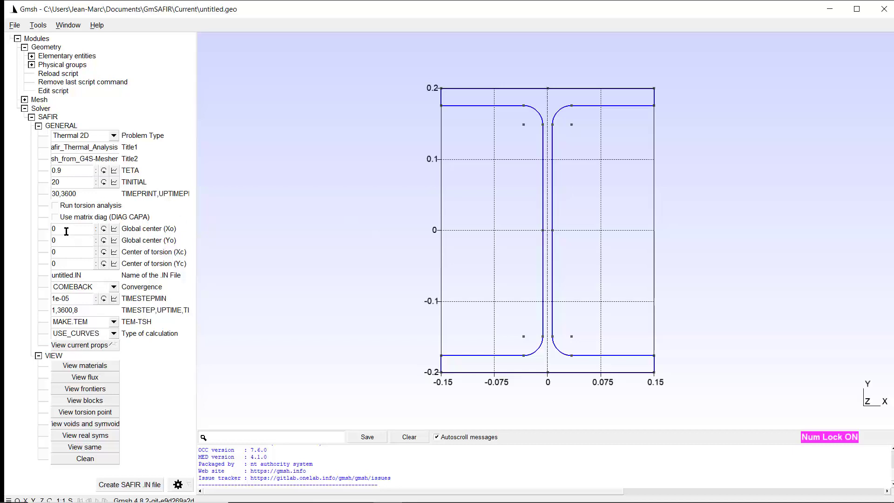
Collapse the SAFIR solver settings and expand Geometry > Elementary entities
left_click(24, 108)
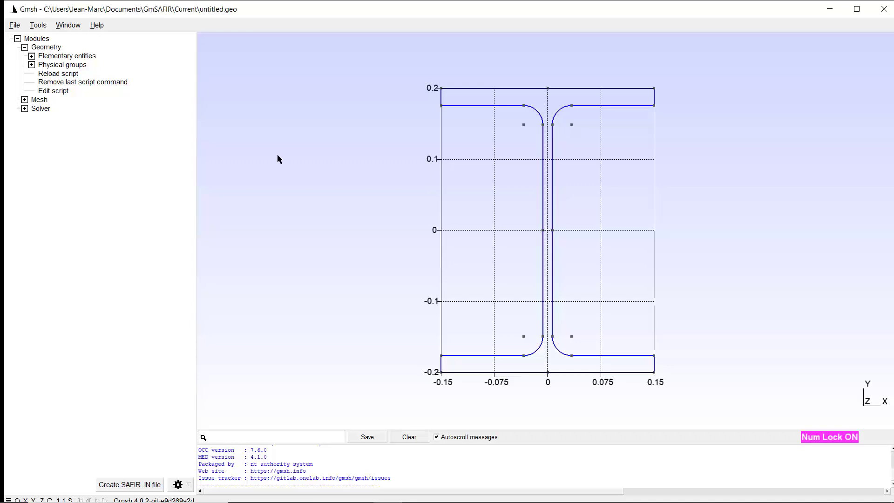
left_click(31, 56)
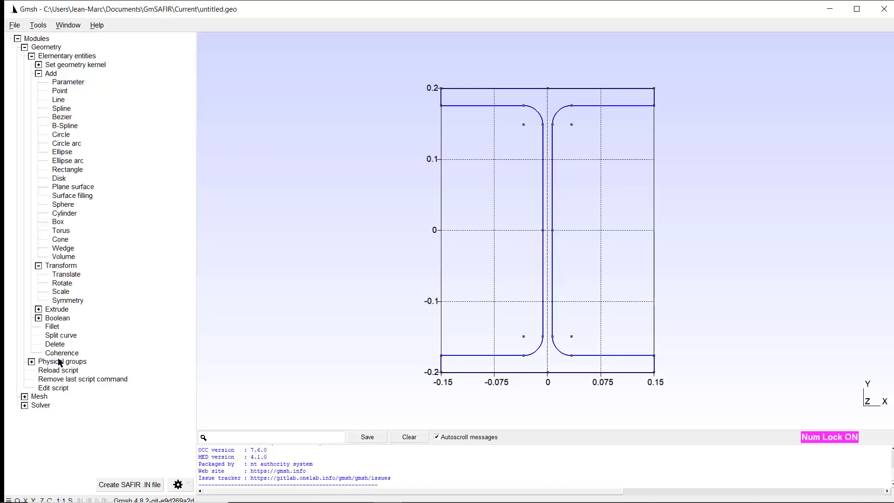
In the .geo script, add H = 0.400, B = 0.300, tw = 0.0135 and tfl = 0.024 after SetFactory
left_click(55, 388)
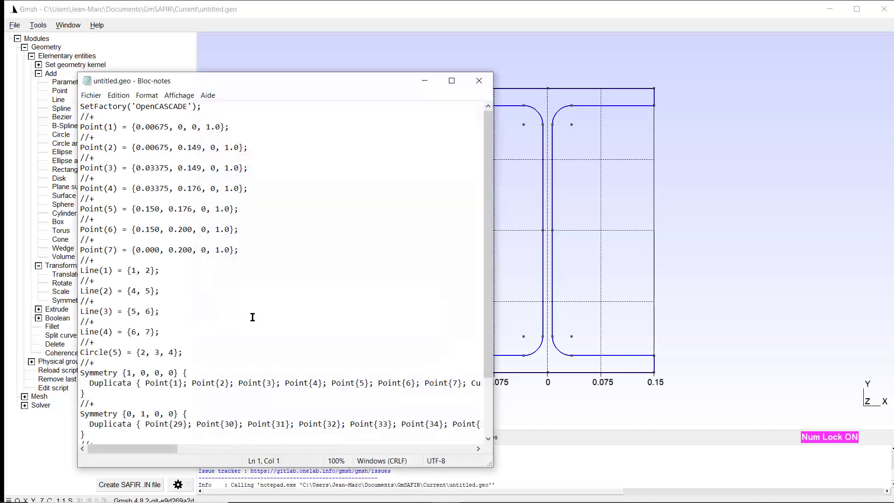
scroll(284, 280, "down", 2)
scroll(283, 279, "up", 2)
left_click(208, 111)
key("Return")
key("Return")
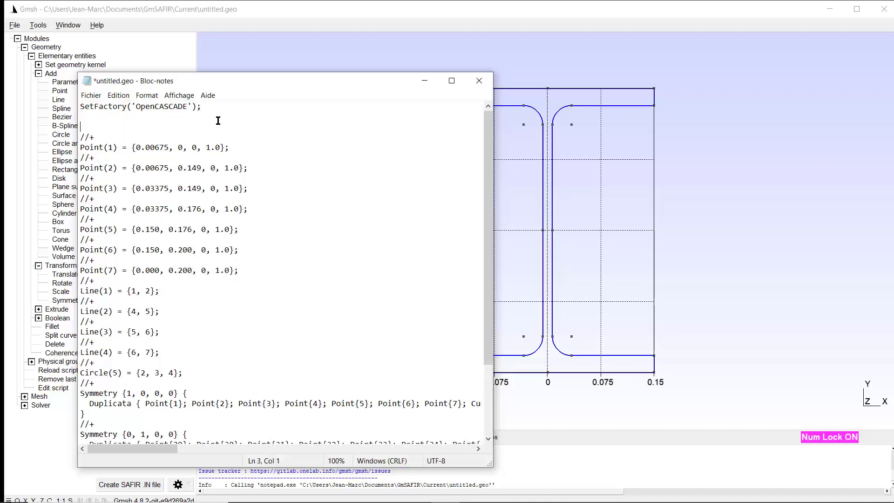
type("H = 0.400;")
key("Return")
type("B ")
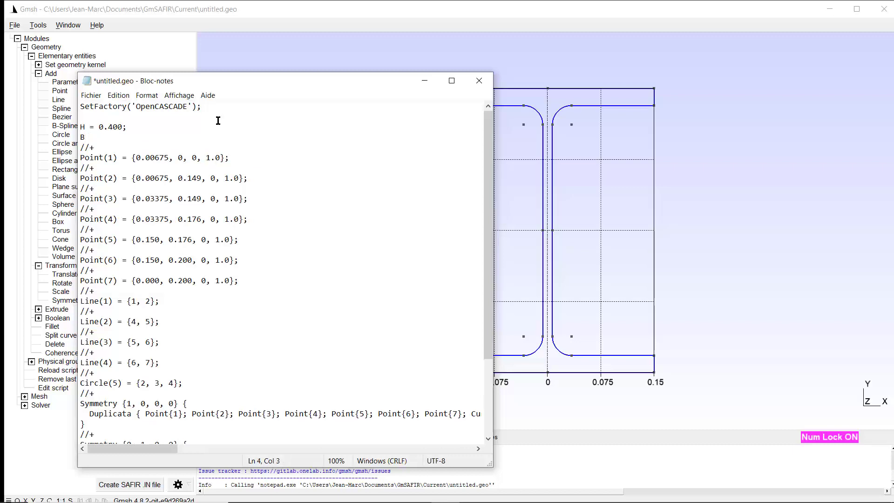
type("= 0.300")
key("Return")
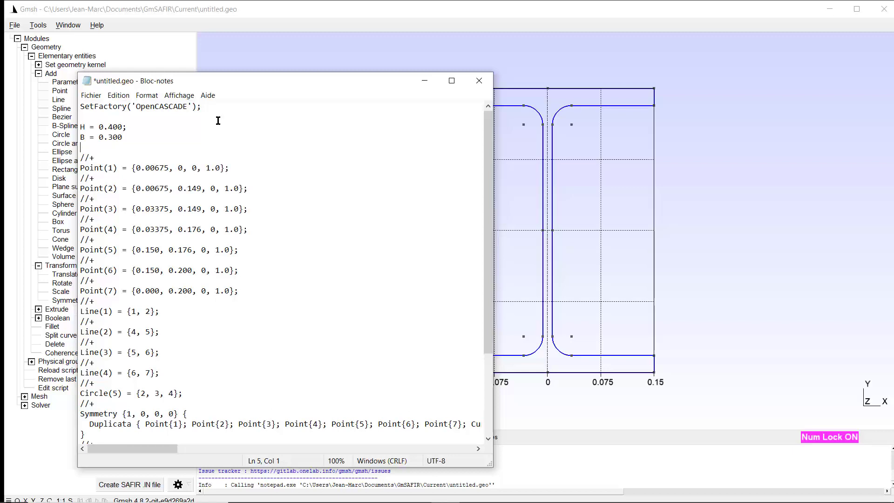
type("tw = 0.0135")
key("Return")
type("tfl =")
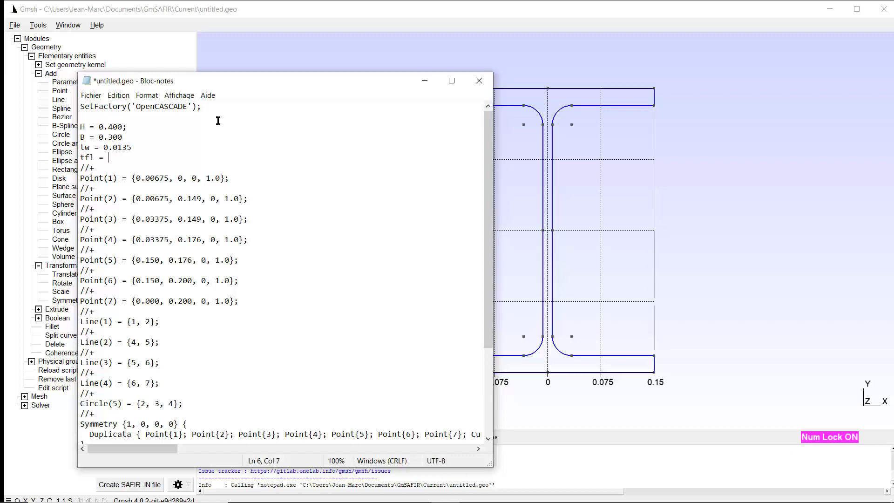
type(" 0.0")
type("24")
End the B, tw and tfl lines with semicolons and add r = 0.027
type(":")
key("Down")
type(":")
key("Down")
key("Up")
key("Up")
key("BackSpace")
type(";")
key("Down")
type(";")
key("Down")
type(";")
key("Return")
key("Return")
key("Up")
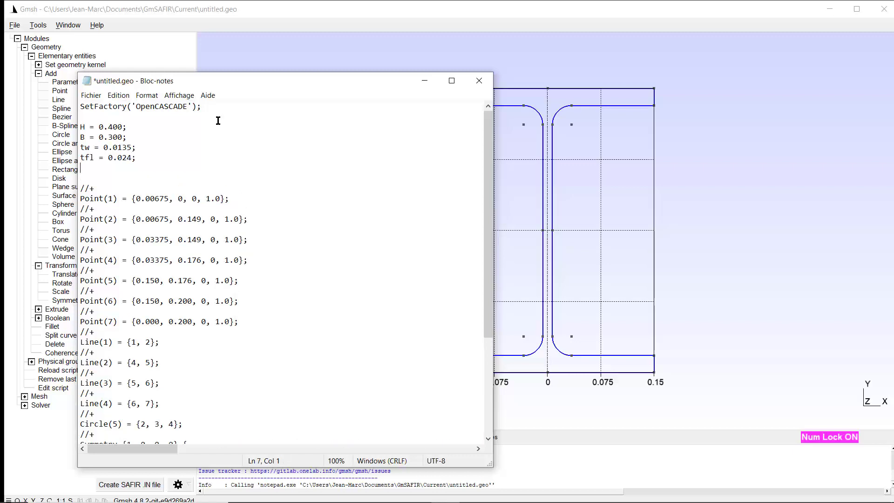
type("r = 0.027")
Replace the x-coordinates of Point(1) and Point(2) with tw/2
left_click_drag(267, 79, 230, 90)
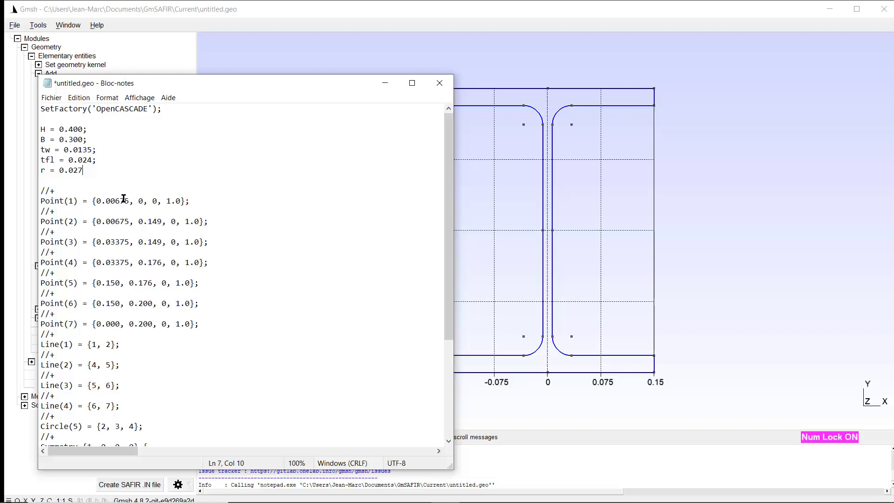
left_click_drag(130, 201, 98, 202)
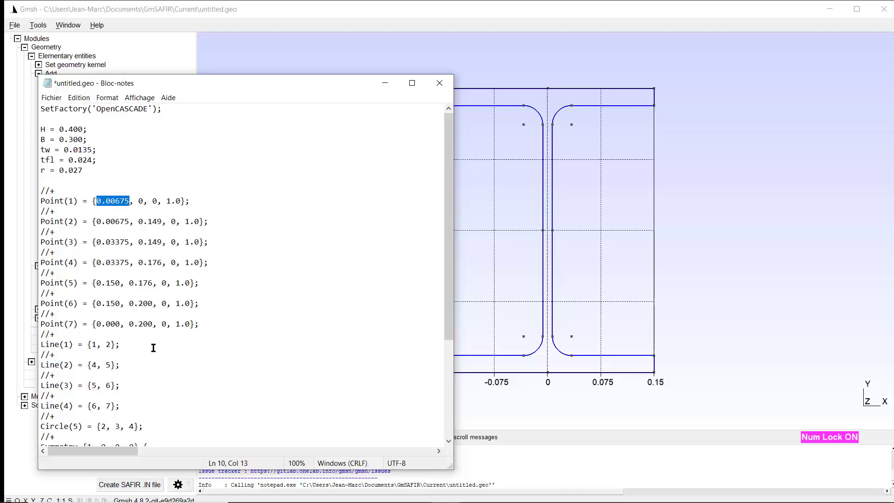
type("tw/")
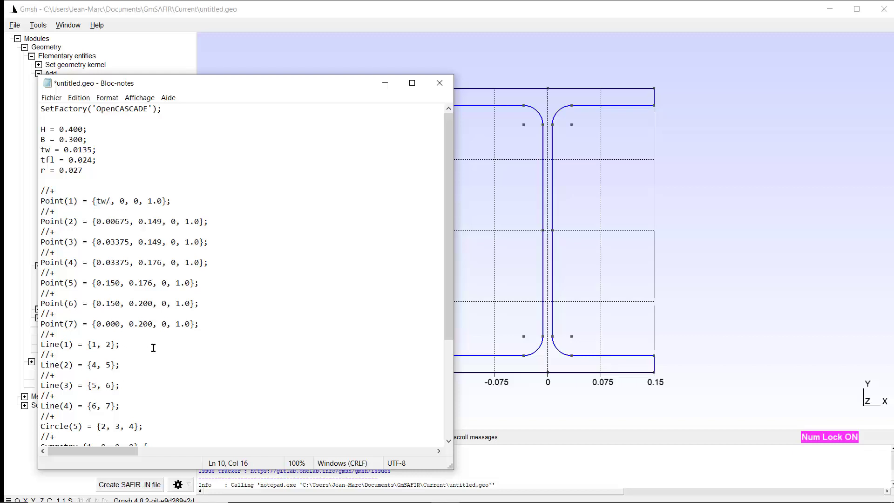
type("2")
key("Down")
key("Down")
key("Home")
key("Right")
key("Right")
key("Right")
key("Right")
key("Right")
key("Right")
key("Right")
key("Right")
key("Right")
key("Right")
key("Right")
key("Right")
key("Right")
key("Right")
key("Right")
key("Right")
key("Right")
key("Delete")
key("Delete")
key("BackSpace")
key("BackSpace")
key("BackSpace")
key("BackSpace")
key("BackSpace")
type("tw")
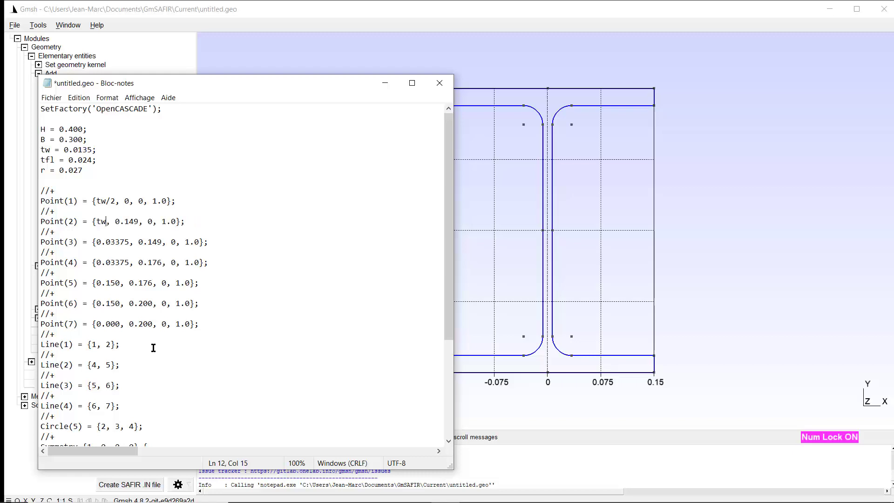
type("/2")
Set the x-coordinates of Point(3) and Point(4) to tw/2+r
key("Down")
key("Down")
key("Up")
key("Down")
key("Home")
key("Down")
key("Up")
key("Right")
key("Right")
key("Right")
key("Right")
key("Right")
key("Right")
key("Right")
key("Right")
key("Right")
key("Right")
key("Right")
key("Delete")
key("Delete")
key("Delete")
key("Delete")
key("Delete")
key("Delete")
key("Delete")
type("tw/2+r")
Set the x-coordinates of Point(5) and Point(6) to B/2
key("Down")
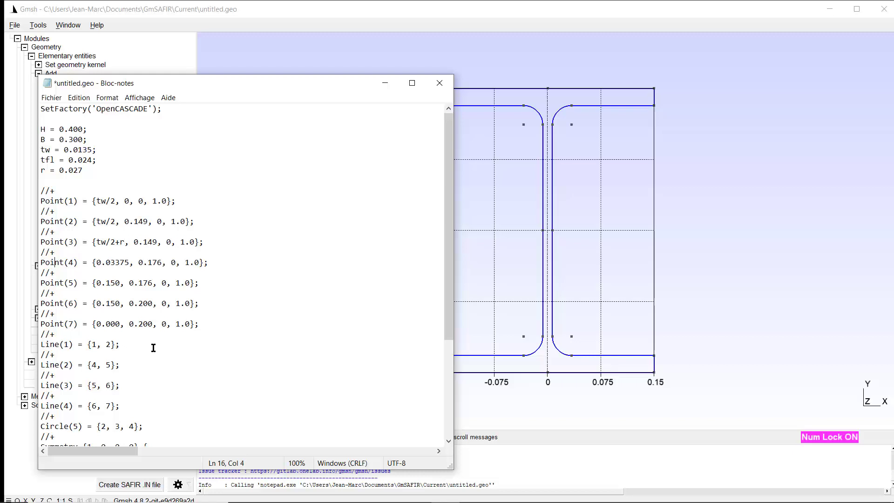
key("Right")
key("Right")
key("Right")
key("Right")
key("Right")
key("Right")
key("Right")
key("Right")
key("Right")
key("Right")
key("Right")
key("Right")
key("Right")
key("Right")
key("Delete")
key("Delete")
key("BackSpace")
key("BackSpace")
key("BackSpace")
key("BackSpace")
key("BackSpace")
type("tw/2+r")
key("Down")
key("Down")
key("Right")
key("Right")
key("Right")
key("Right")
key("Right")
key("Right")
key("Right")
key("Right")
key("Right")
key("Right")
key("Right")
key("Right")
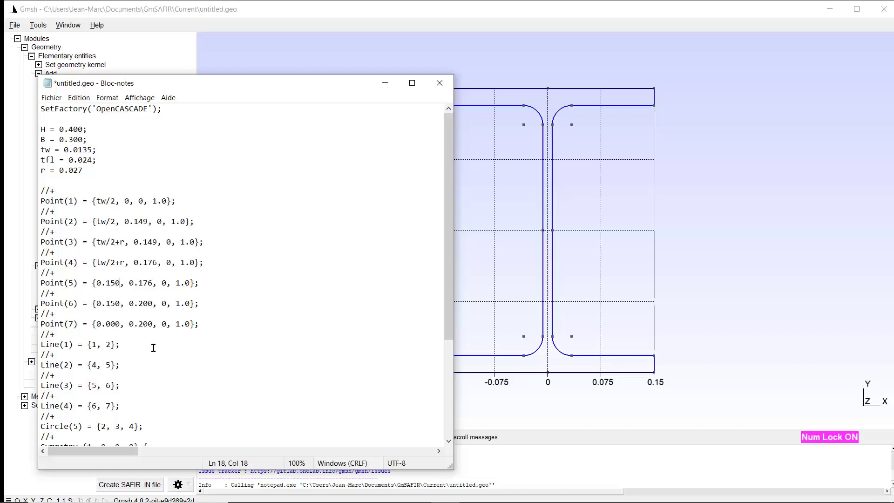
key("BackSpace")
key("BackSpace")
key("BackSpace")
key("BackSpace")
key("BackSpace")
type("B/2")
key("Down")
key("Right")
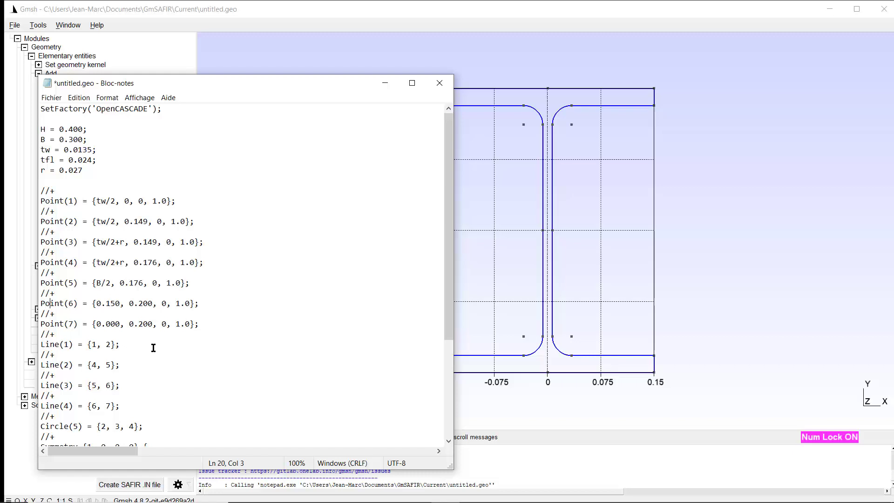
key("Right")
key("Right")
key("Right")
key("Right")
key("Right")
key("Right")
key("Right")
key("Right")
key("Right")
key("Right")
key("Right")
key("Right")
key("Right")
key("Right")
key("Right")
key("Right")
key("BackSpace")
key("BackSpace")
key("BackSpace")
key("BackSpace")
key("BackSpace")
type("B/2")
key("Up")
key("Up")
key("Home")
key("Right")
key("Right")
key("Right")
Set the y-coordinates of Point(7) and Point(6) to H/2
key("Up")
key("Up")
key("Up")
key("Up")
key("Down")
key("Down")
key("Down")
key("Down")
key("Down")
key("Down")
key("Down")
key("Down")
key("Down")
key("Down")
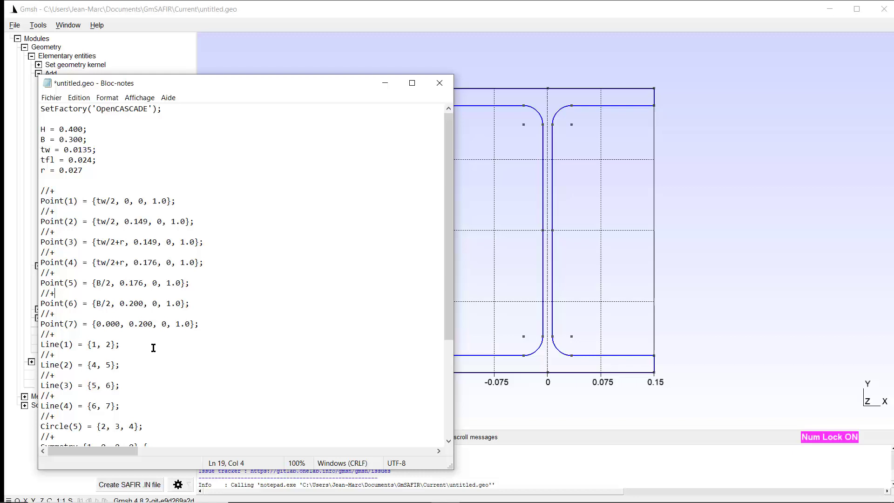
key("Right")
key("Right")
key("Right")
key("Right")
key("Right")
key("Right")
key("Right")
key("Right")
key("Right")
key("Right")
key("Right")
key("Right")
key("Right")
key("Right")
key("Right")
key("Right")
key("Right")
key("Right")
key("Right")
key("Right")
key("BackSpace")
key("BackSpace")
key("BackSpace")
key("BackSpace")
key("BackSpace")
type("/2")
key("Up")
key("Up")
key("BackSpace")
key("BackSpace")
key("BackSpace")
key("BackSpace")
key("BackSpace")
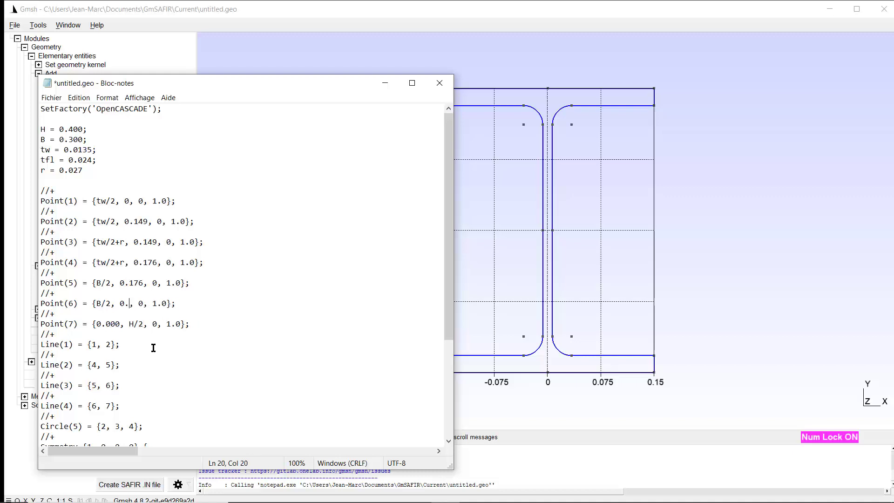
type("H/2")
Set the y-coordinates of Point(5) and Point(4) to H/2-tfl
key("Up")
key("Right")
key("Right")
key("Right")
key("Right")
key("Right")
key("Right")
key("Right")
key("Right")
key("Right")
key("Right")
key("Right")
key("Right")
key("Right")
key("Right")
key("Right")
key("Right")
key("Right")
key("BackSpace")
key("BackSpace")
key("BackSpace")
key("BackSpace")
key("BackSpace")
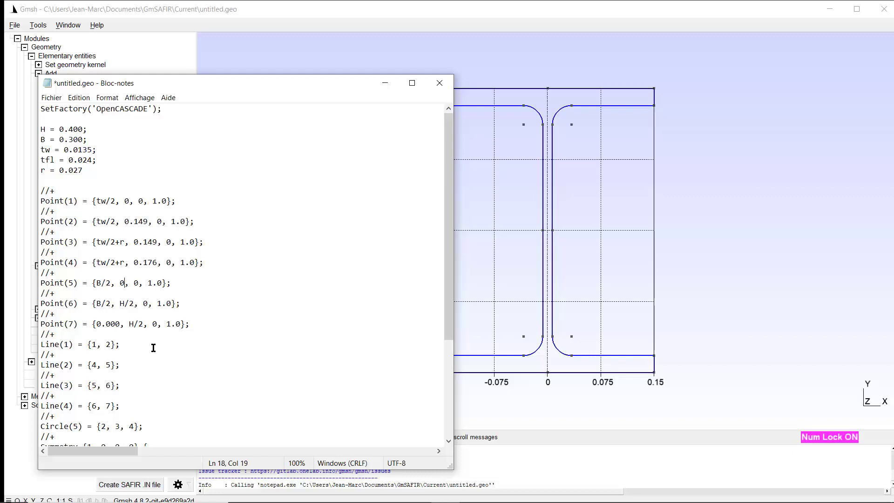
type("H/2-tfl")
key("Up")
key("Right")
key("Right")
key("Right")
key("Right")
key("Right")
key("Right")
key("Right")
key("Right")
key("Right")
key("Right")
key("Right")
key("Right")
key("Right")
key("Right")
key("Right")
key("Right")
key("BackSpace")
key("BackSpace")
key("BackSpace")
key("BackSpace")
key("BackSpace")
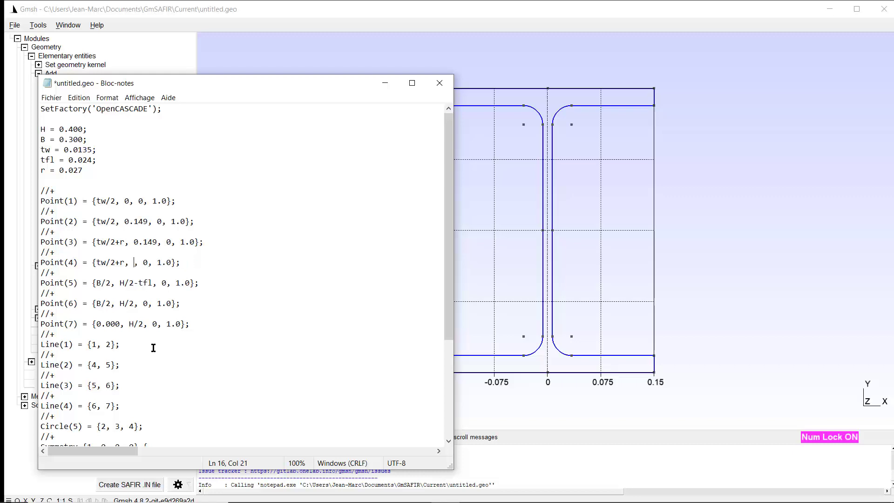
type("H/2-tfl")
Set Point(3) and Point(2) y-coordinates to H/2-tfl-r, then save and close the script
key("Home")
key("Right")
key("Right")
key("Right")
key("Up")
key("Up")
key("Right")
key("Right")
key("Right")
key("Right")
key("Right")
key("Right")
key("Right")
key("Right")
key("Right")
key("Right")
key("Right")
key("Right")
key("Right")
key("Right")
key("Right")
key("Right")
key("Right")
key("Right")
key("Right")
key("Right")
key("BackSpace")
key("BackSpace")
key("BackSpace")
key("BackSpace")
key("BackSpace")
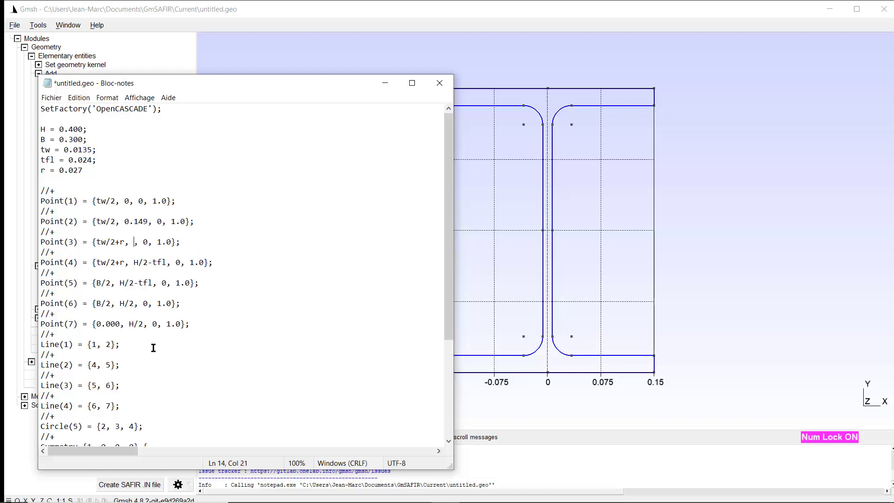
type("H/2-tfl-r")
key("Up")
key("Right")
key("Right")
key("Right")
key("Right")
key("Right")
key("Right")
key("Right")
key("Right")
key("Right")
key("Right")
key("Right")
key("Right")
key("Right")
key("Right")
key("Right")
key("Right")
key("BackSpace")
key("BackSpace")
key("BackSpace")
key("BackSpace")
key("BackSpace")
type("H/")
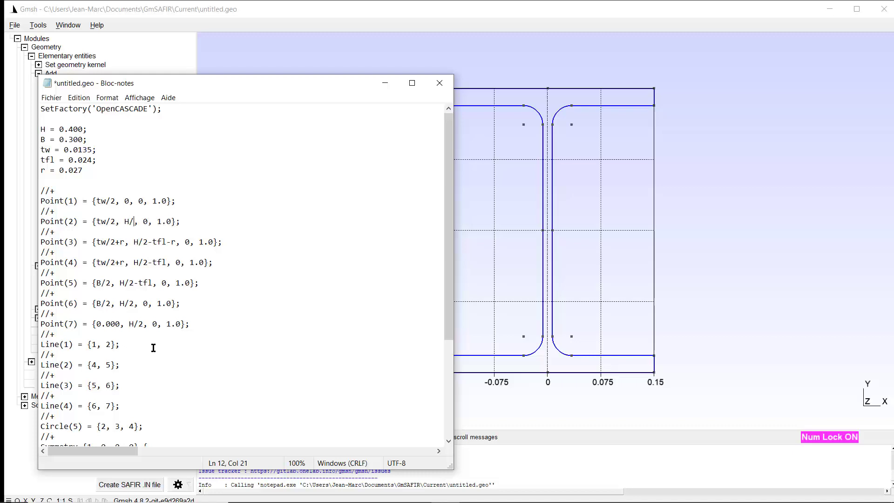
type("2-tfl-r")
left_click(440, 83)
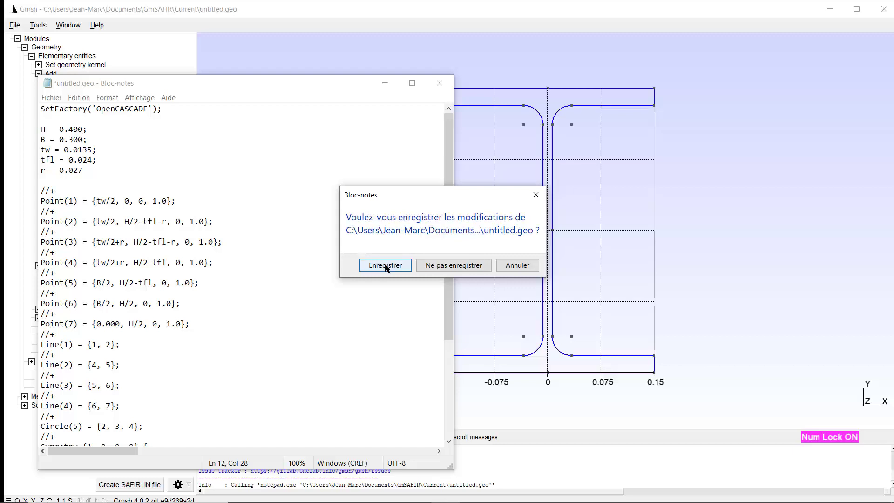
left_click(386, 266)
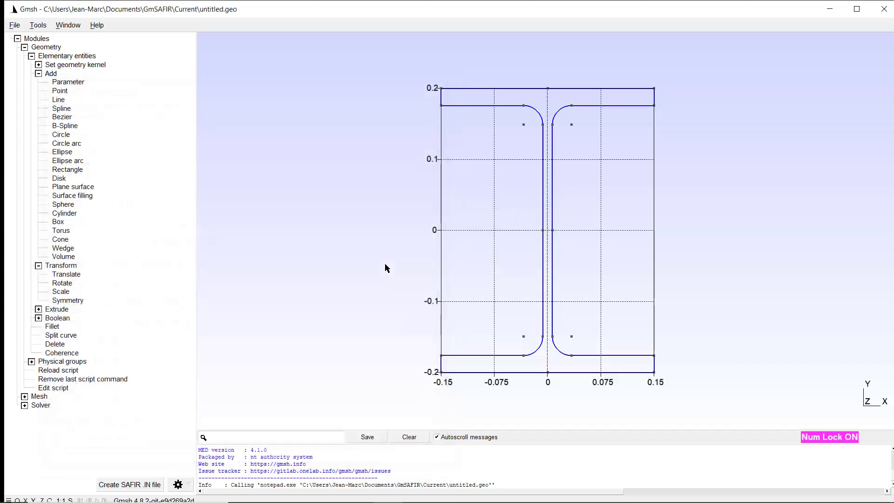
After the failed reload, add the missing ';' after r = 0.027, save, and reload the script
left_click(69, 370)
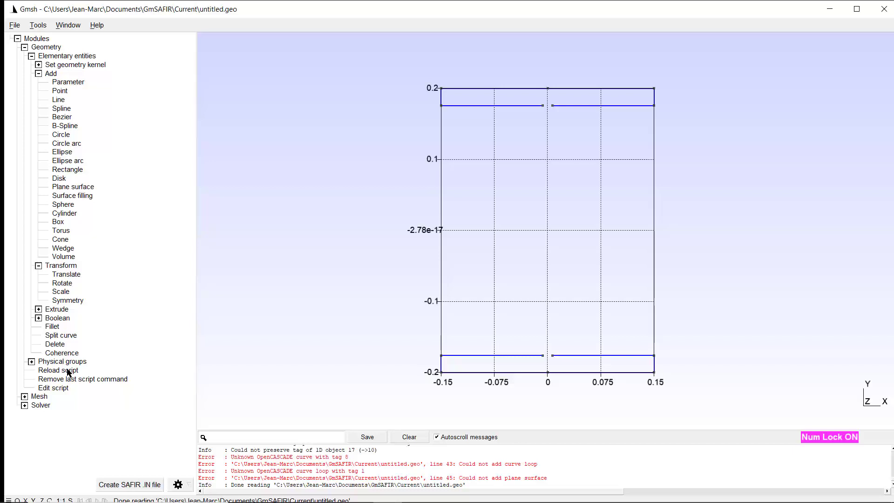
left_click(53, 387)
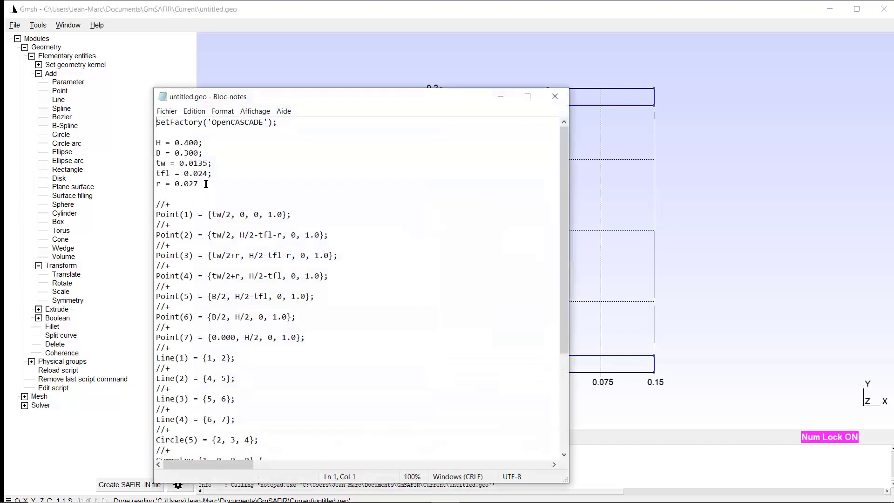
left_click(204, 183)
type(";")
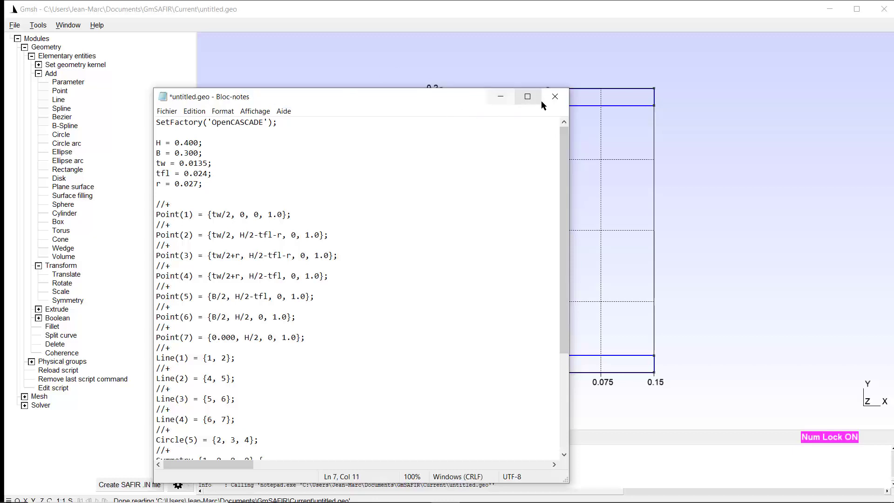
left_click(557, 96)
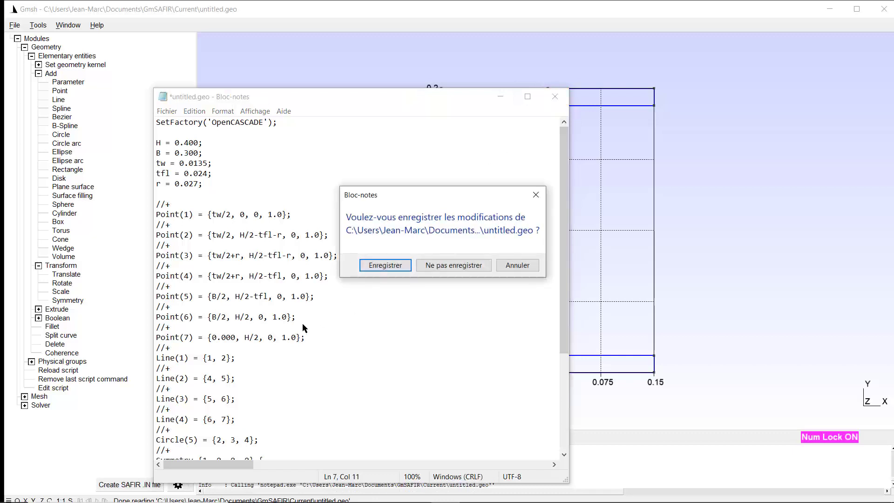
left_click(379, 263)
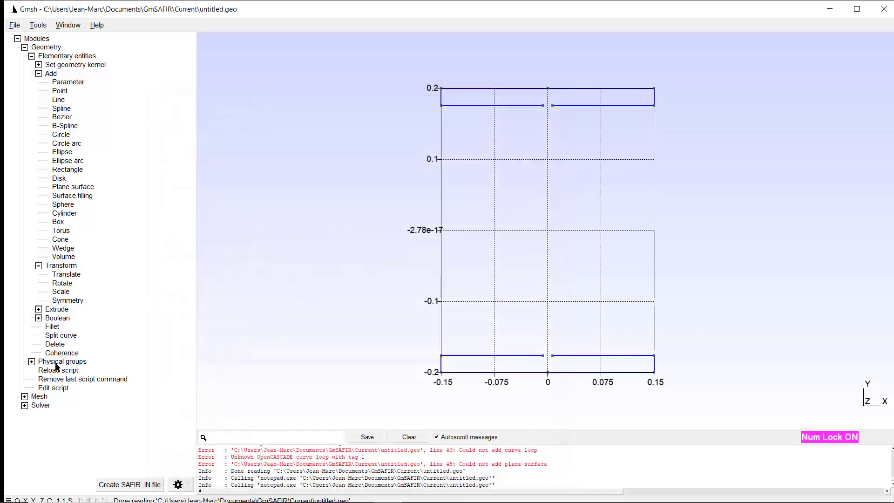
left_click(63, 371)
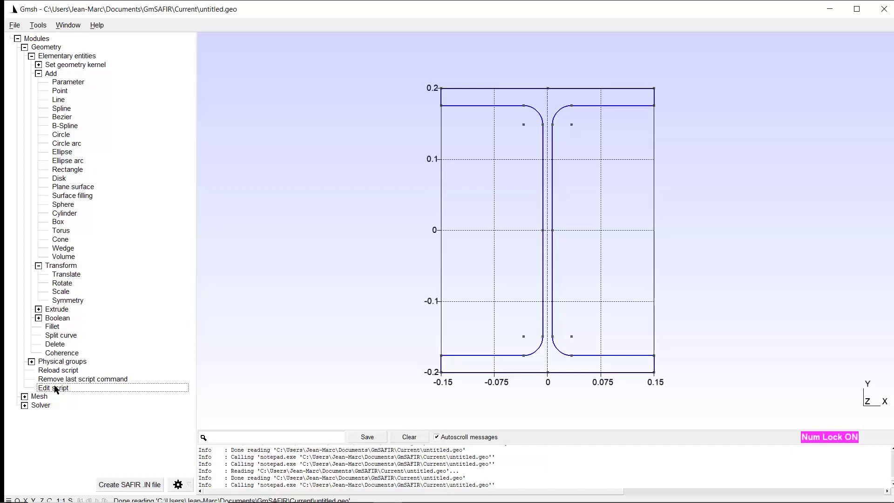
Change H from 0.400 to 0.800 in the script, save it and reload the section
left_click(57, 387)
left_click_drag(312, 99, 250, 200)
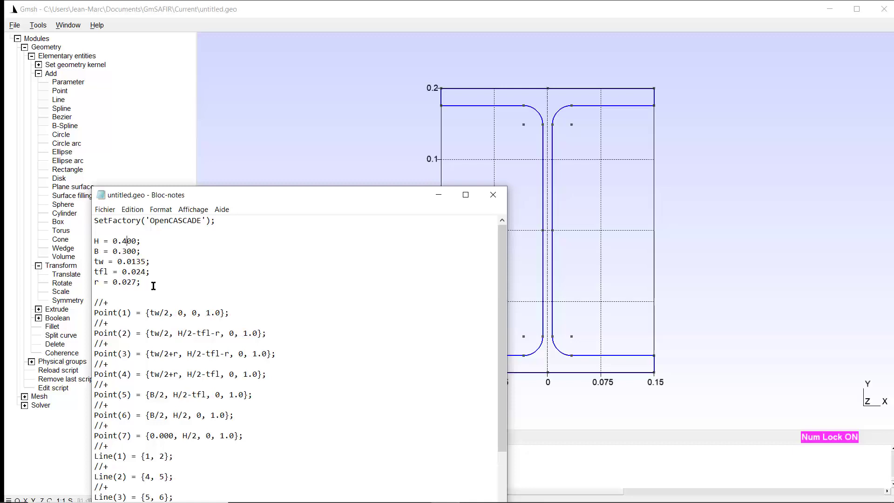
key("BackSpace")
type("8")
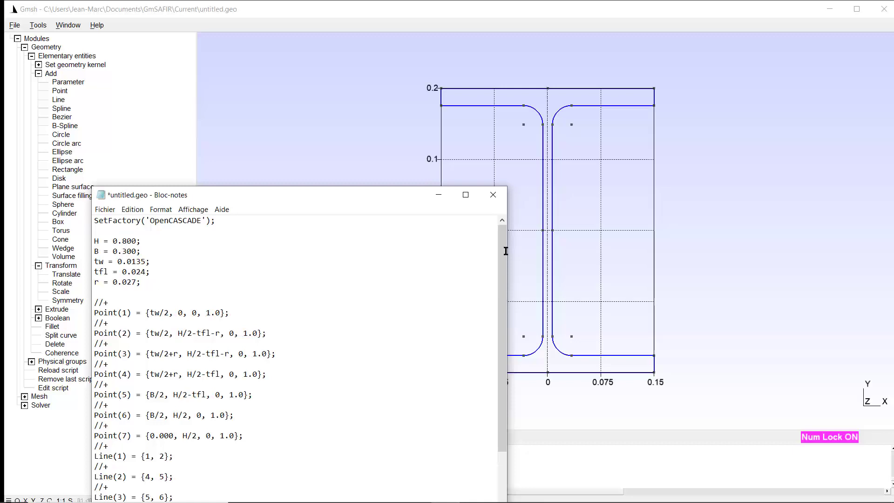
left_click(490, 196)
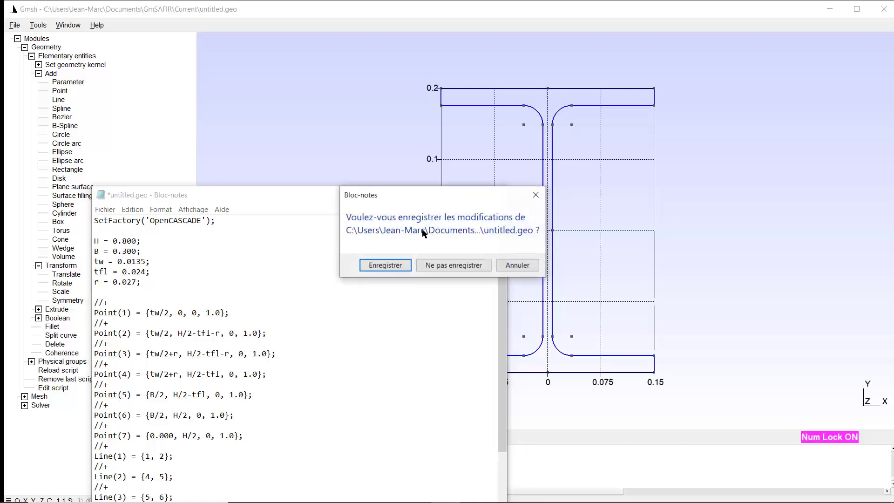
left_click(385, 266)
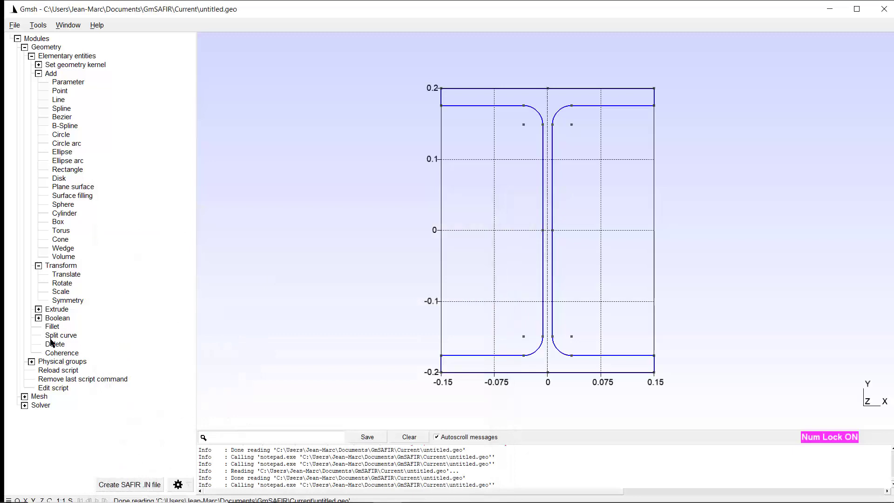
left_click(48, 371)
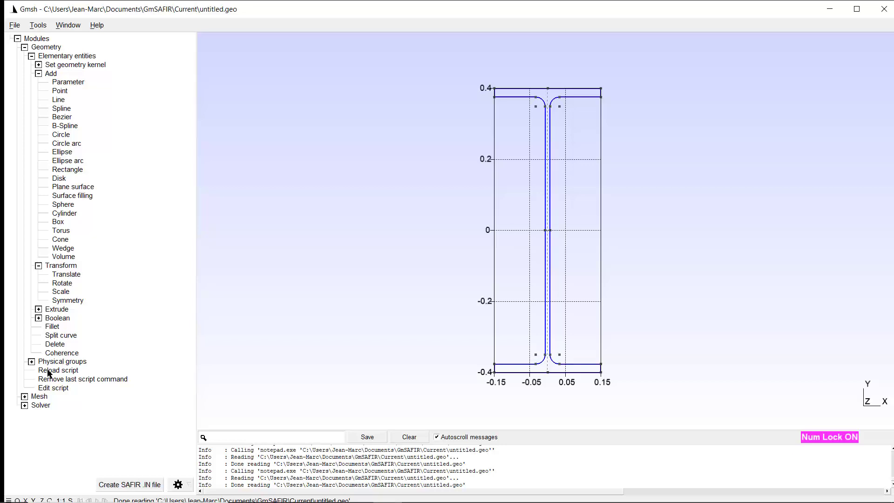
Edit the script to H = 0.400 and B = 0.600, save it and reload
left_click(55, 388)
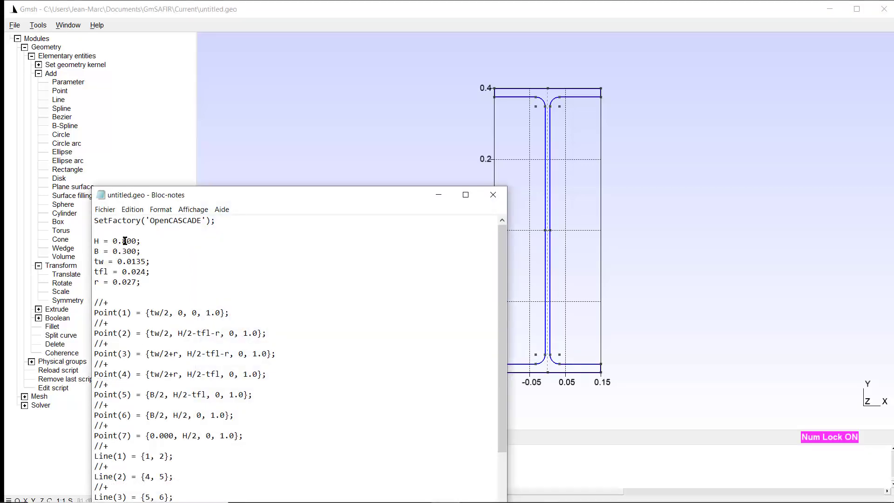
left_click(126, 240)
key("BackSpace")
type("4")
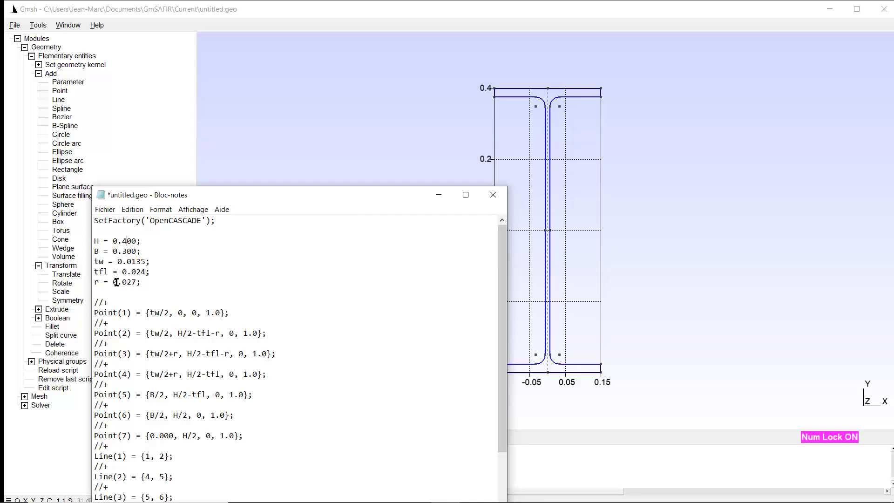
left_click(126, 252)
key("BackSpace")
type("6")
left_click(492, 195)
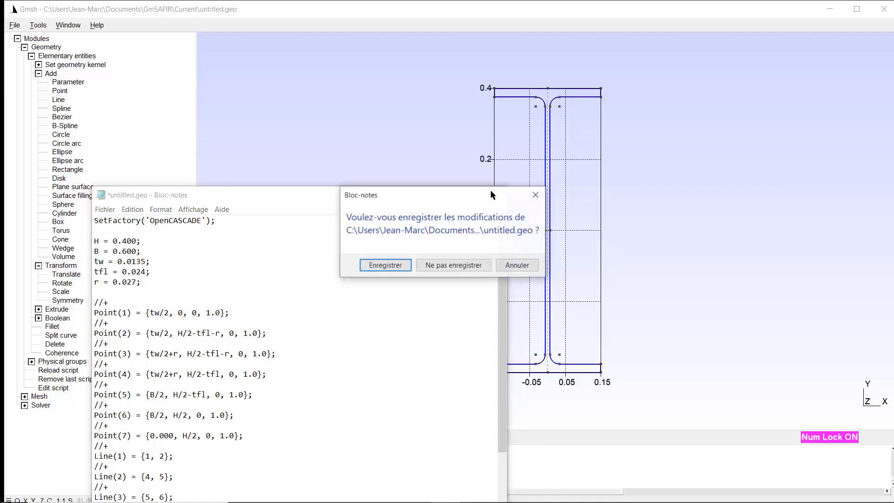
left_click(384, 267)
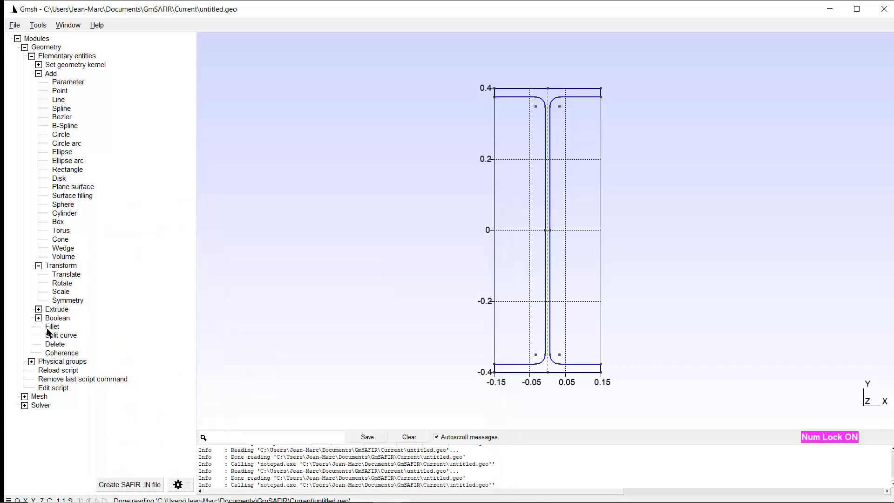
left_click(53, 371)
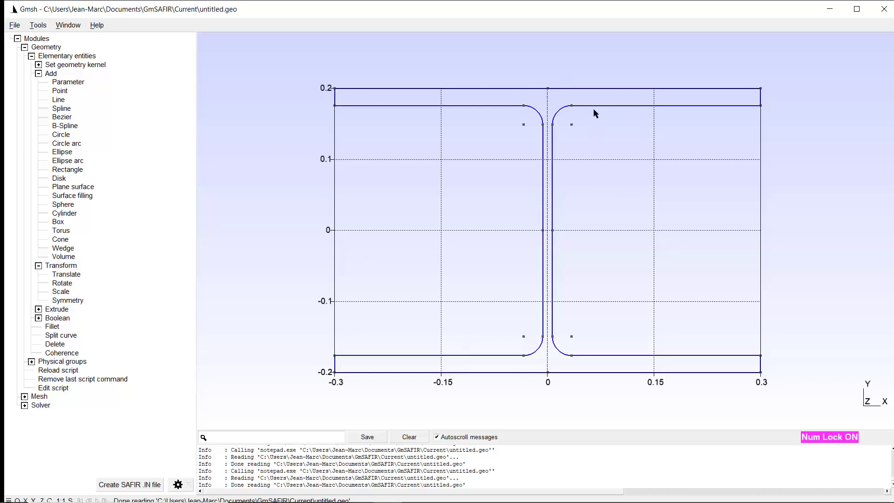
Edit the script to B = 0.300 and tw = 0.0235, save it and reload
left_click(56, 388)
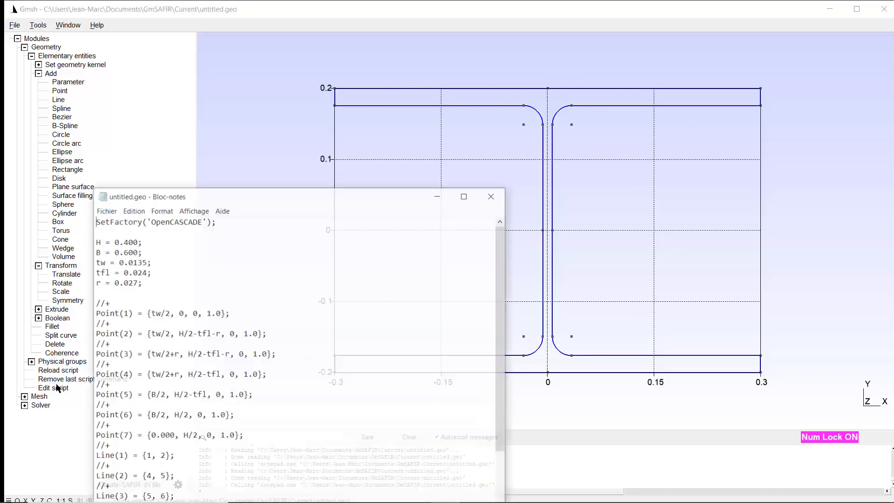
left_click(125, 252)
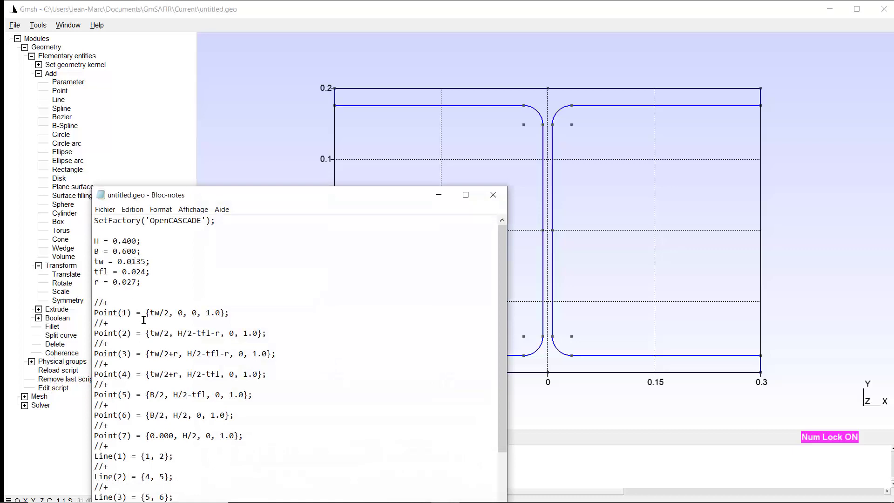
key("BackSpace")
type("3")
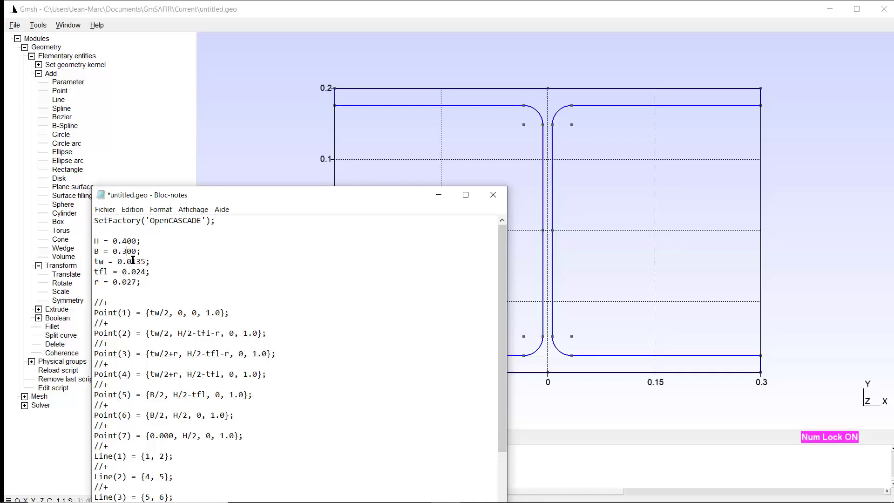
left_click_drag(136, 261, 136, 282)
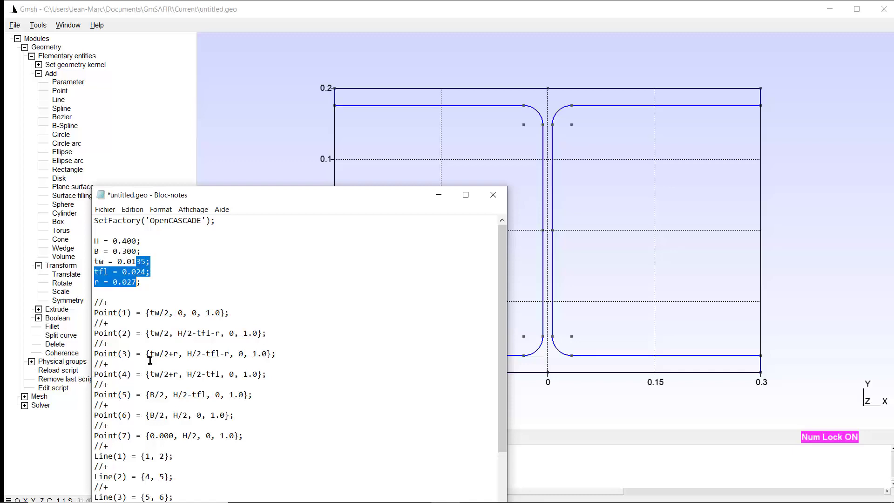
left_click(136, 261)
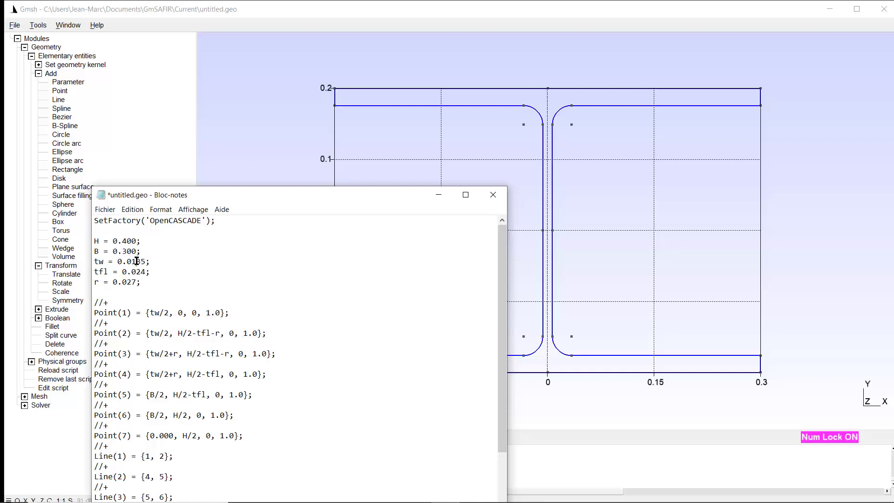
key("BackSpace")
type("2")
left_click(489, 195)
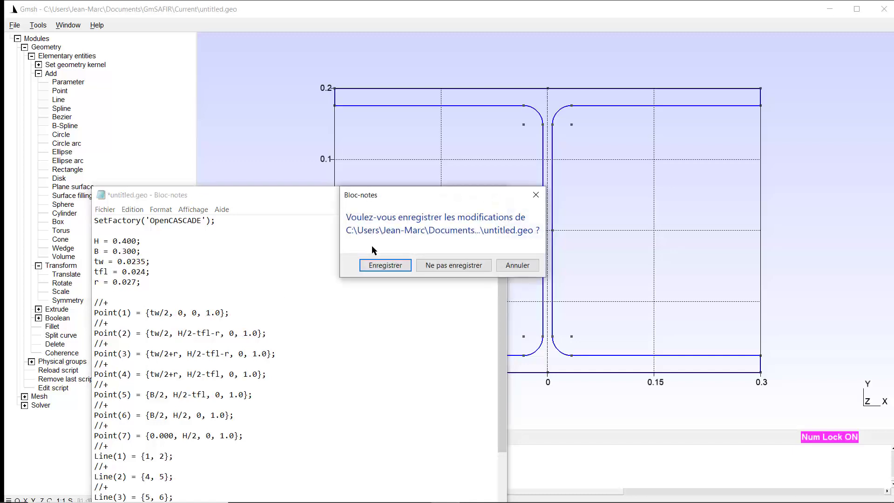
left_click(376, 264)
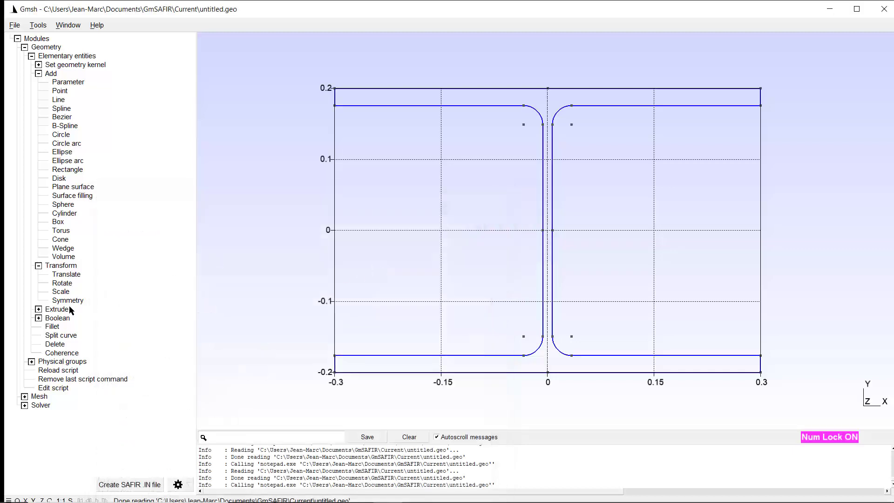
left_click(64, 371)
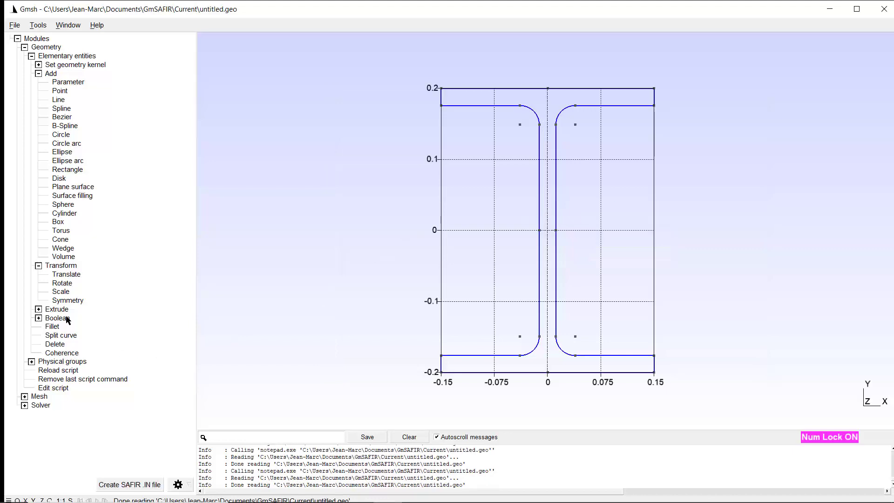
Change the script to tw = 0.0135 and tfl = 0.124, save, and reload the section
left_click(67, 389)
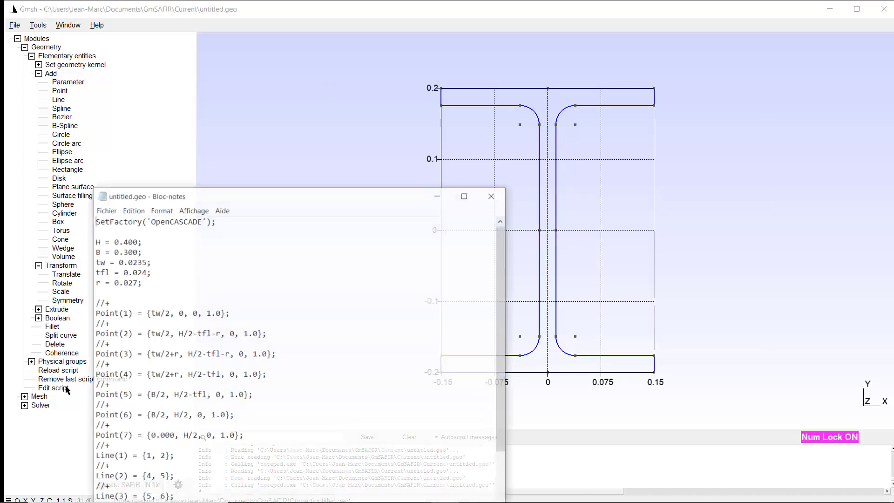
left_click(135, 262)
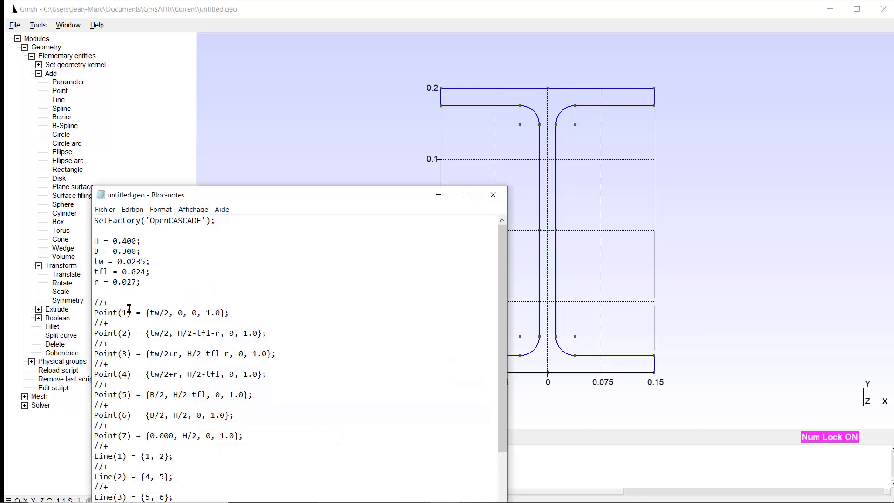
key("BackSpace")
type("1")
key("Down")
key("BackSpace")
type("1")
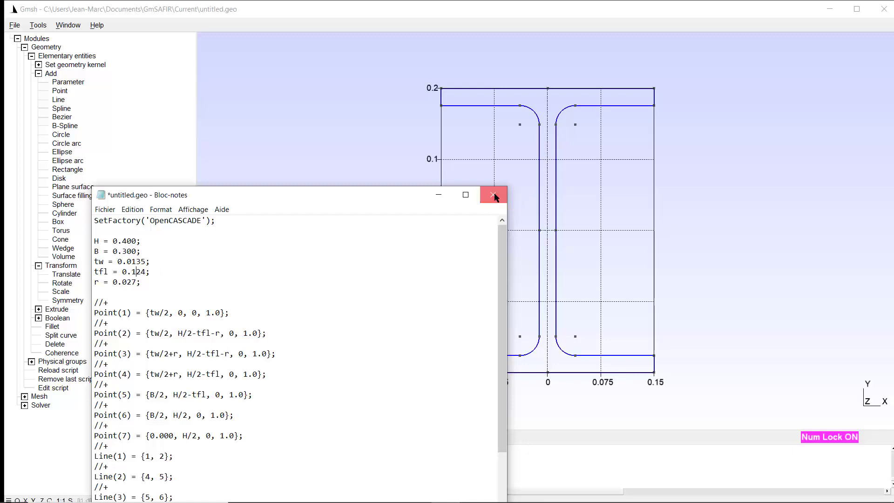
left_click(494, 193)
left_click(384, 266)
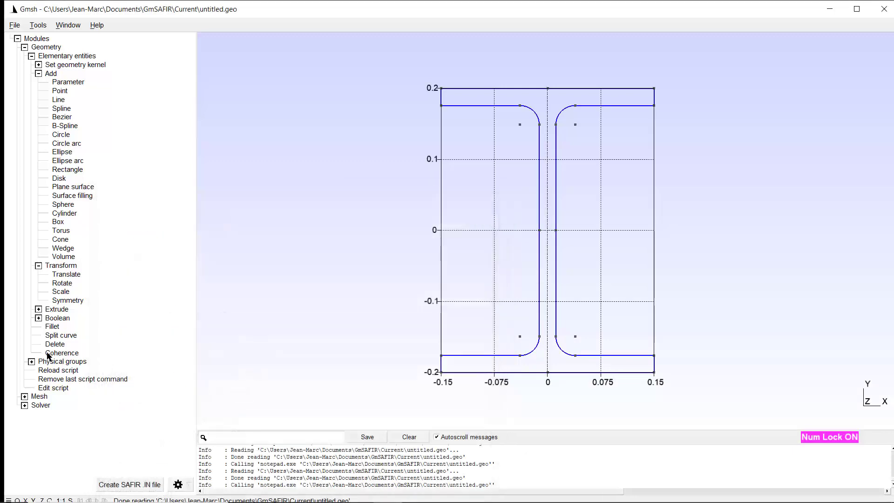
left_click(52, 371)
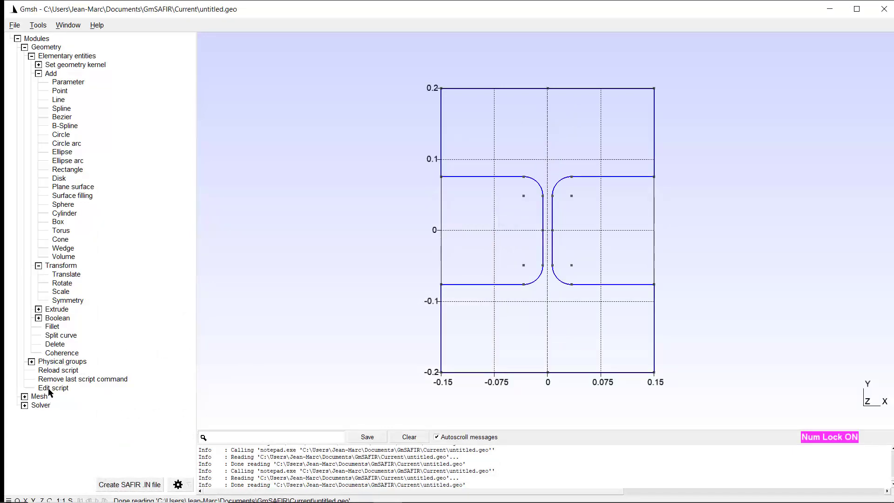
Set tfl = 0.024 and r = 0.047 in the script, save, and reload the section
left_click(50, 392)
left_click(132, 272)
key("Delete")
type("0")
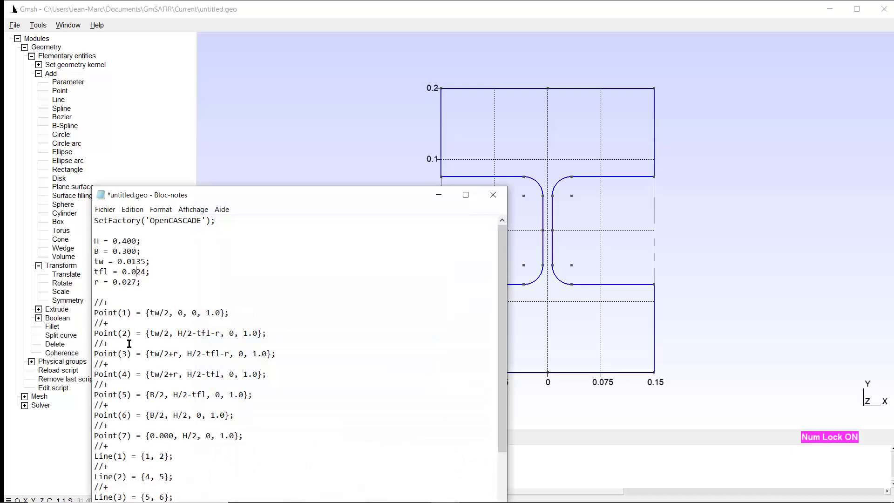
left_click(131, 282)
key("BackSpace")
type("4")
left_click(492, 195)
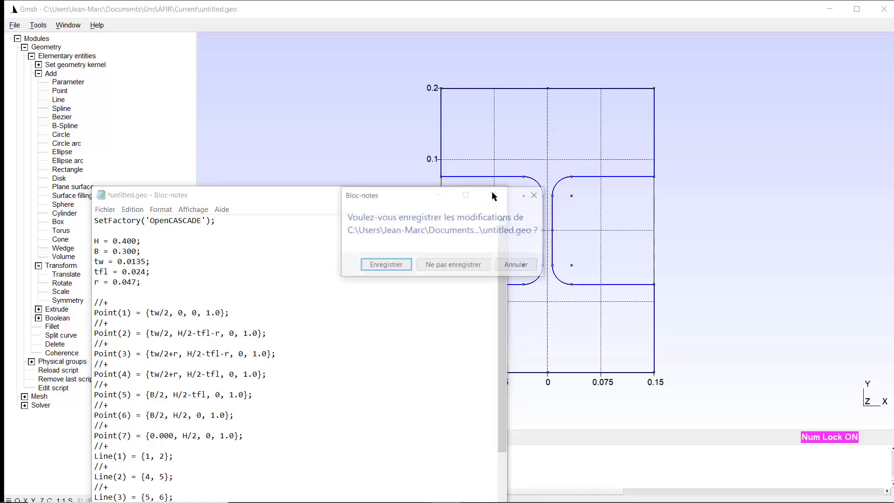
left_click(380, 265)
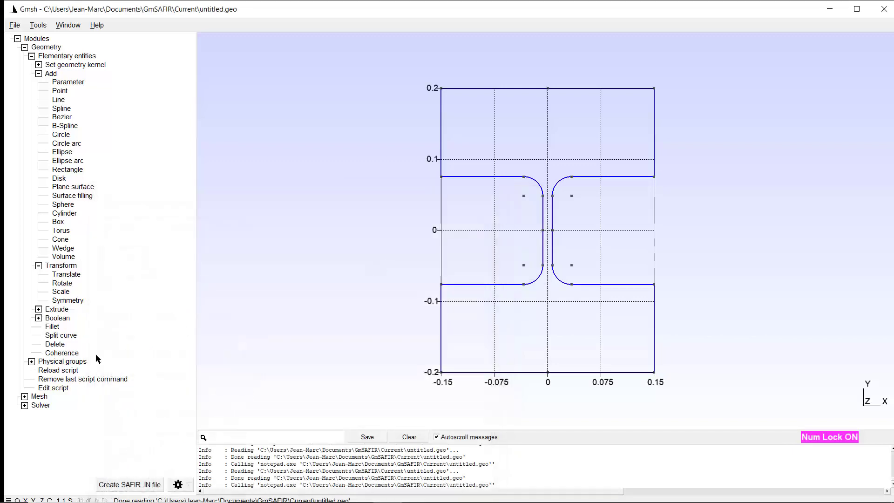
left_click(60, 370)
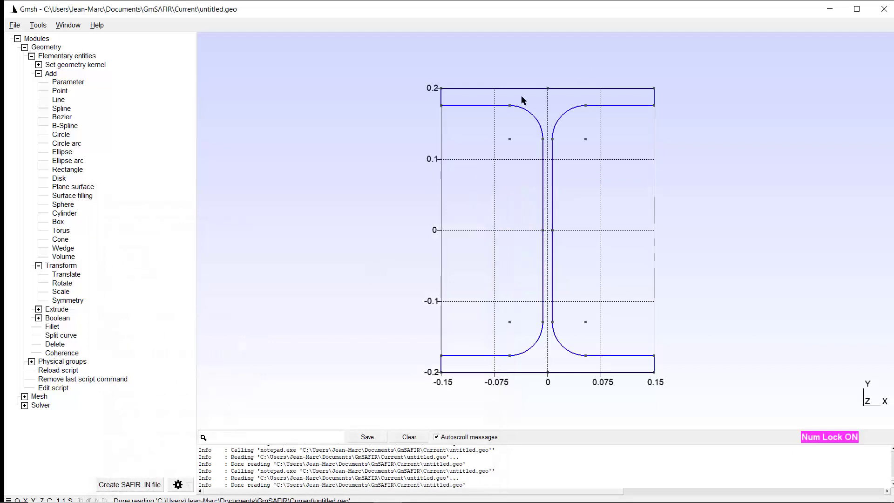
Change the root radius back to r = 0.027 in the script and save it
left_click(52, 388)
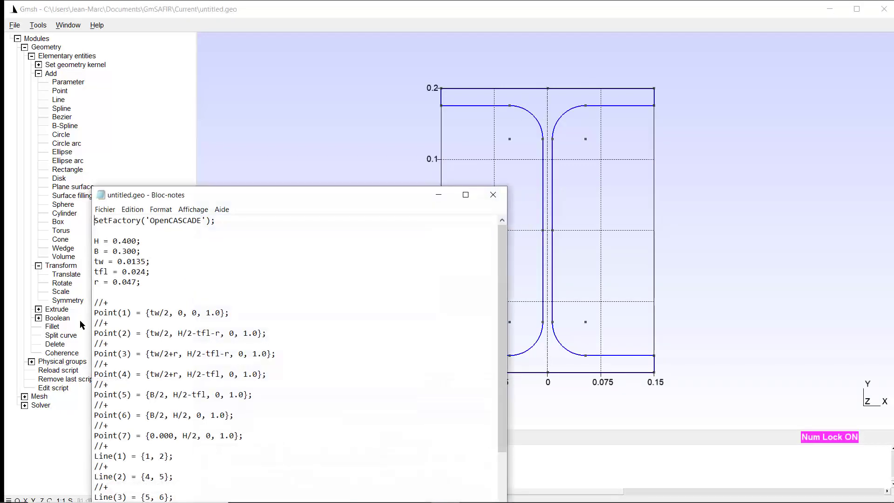
left_click(131, 282)
key("BackSpace")
type("2")
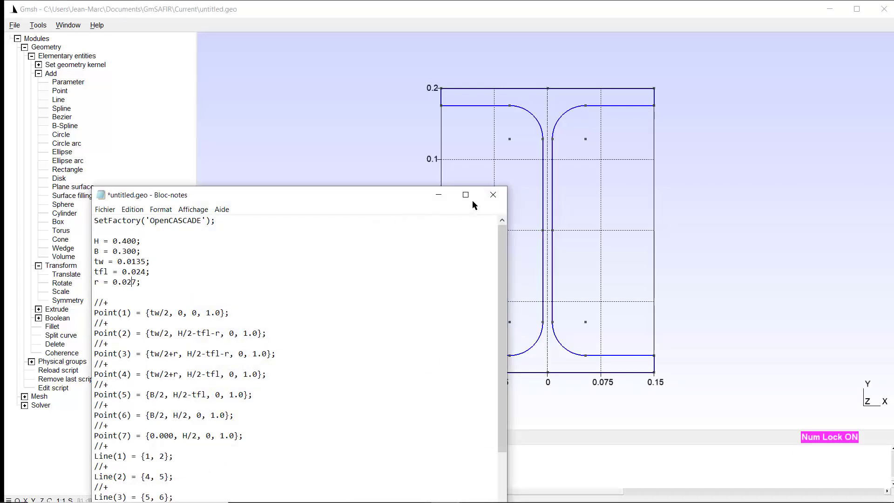
left_click(494, 195)
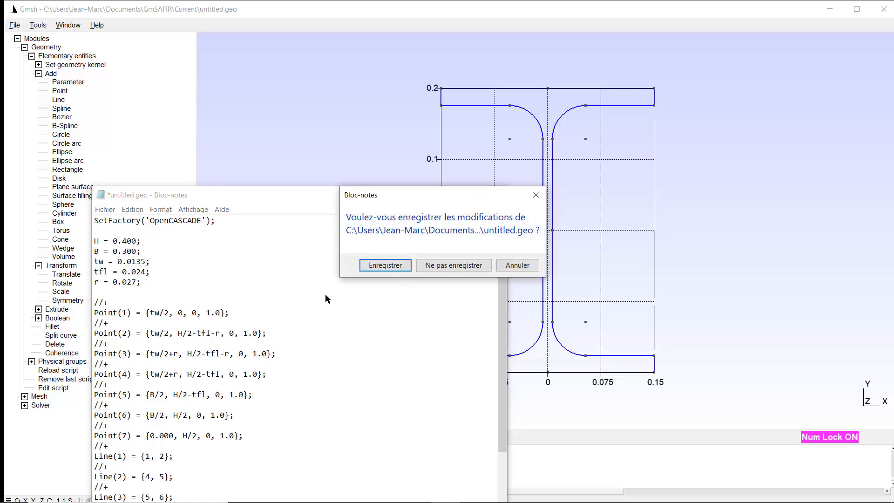
left_click(387, 265)
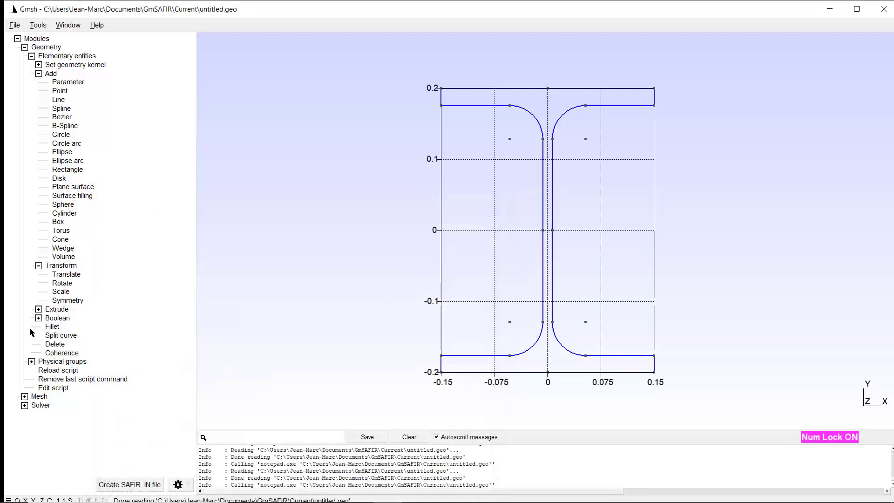
Reload the script to redraw the HEB 400 section with r = 0.027 fillets
left_click(58, 371)
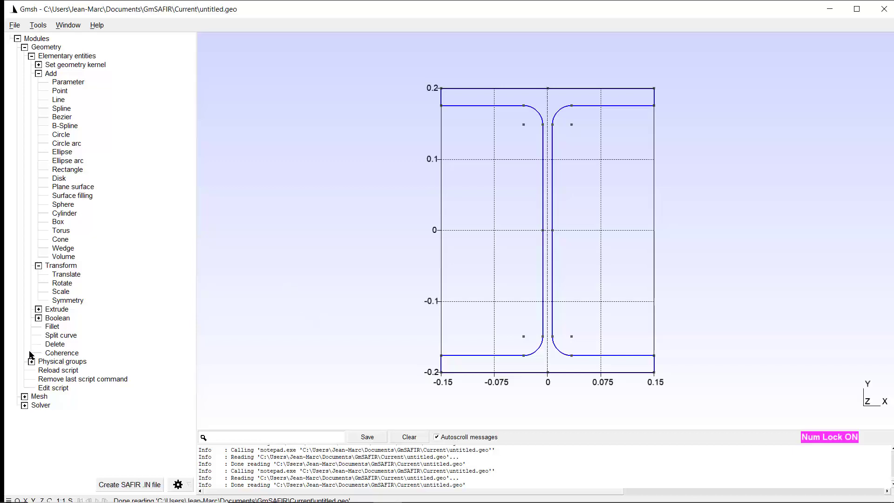
Show the SAFIR solver settings and the Geometry Physical groups options in the tree
left_click(24, 47)
left_click(24, 65)
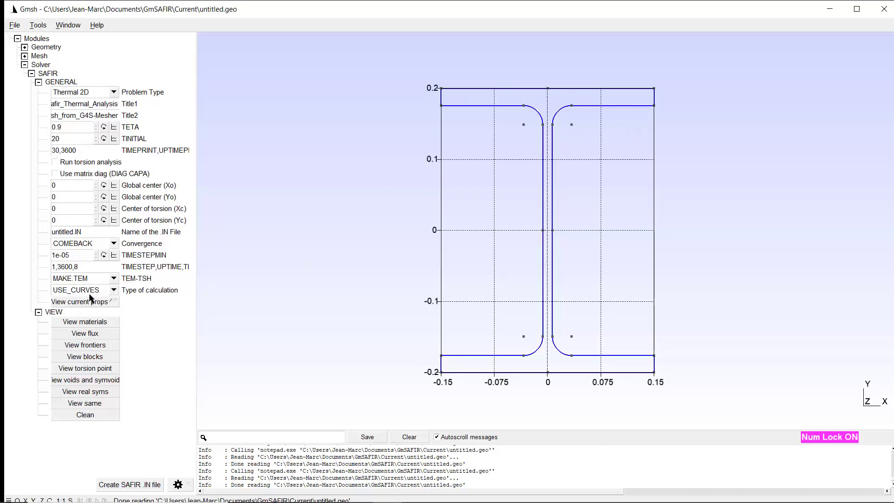
left_click(25, 47)
left_click(31, 65)
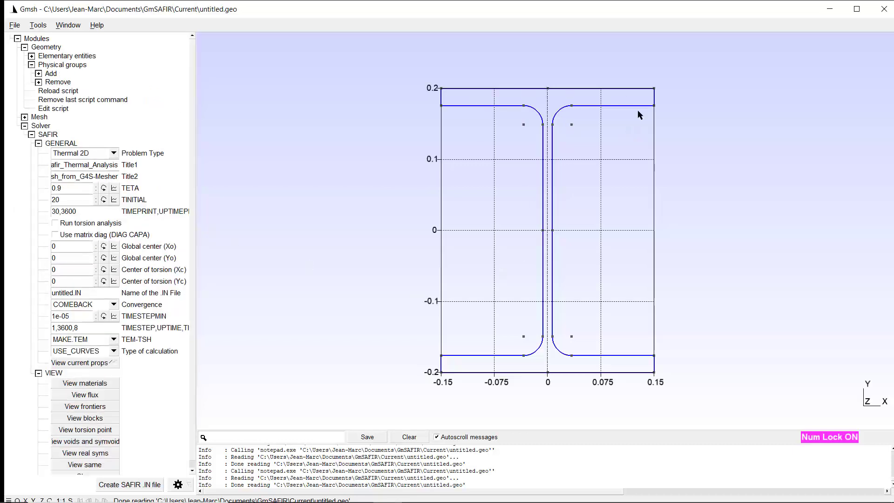